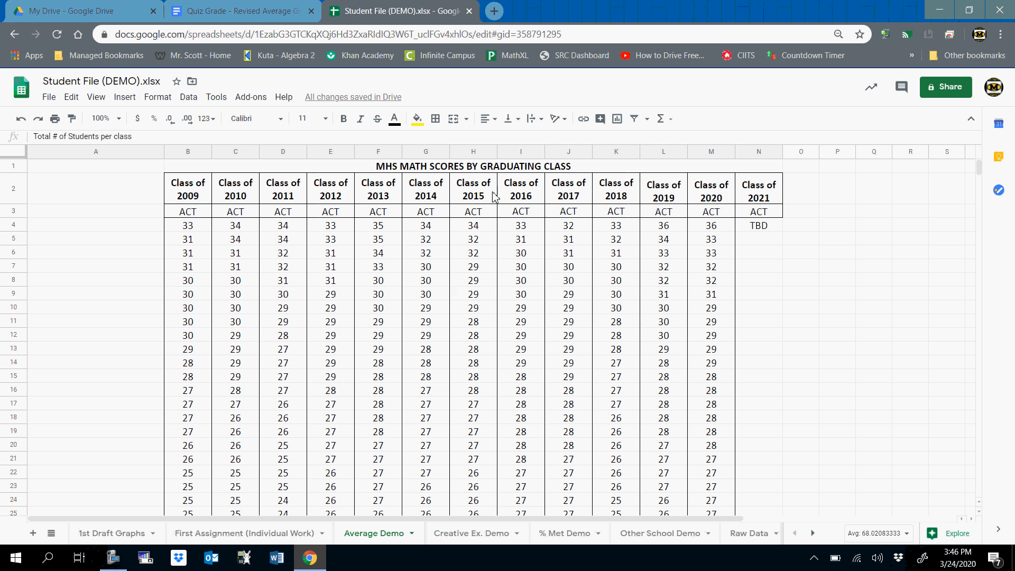
Review the Average Demo sheet from the ACT scores through the summary tables to the sample tables and line charts.
scroll(378, 370, "down", 2)
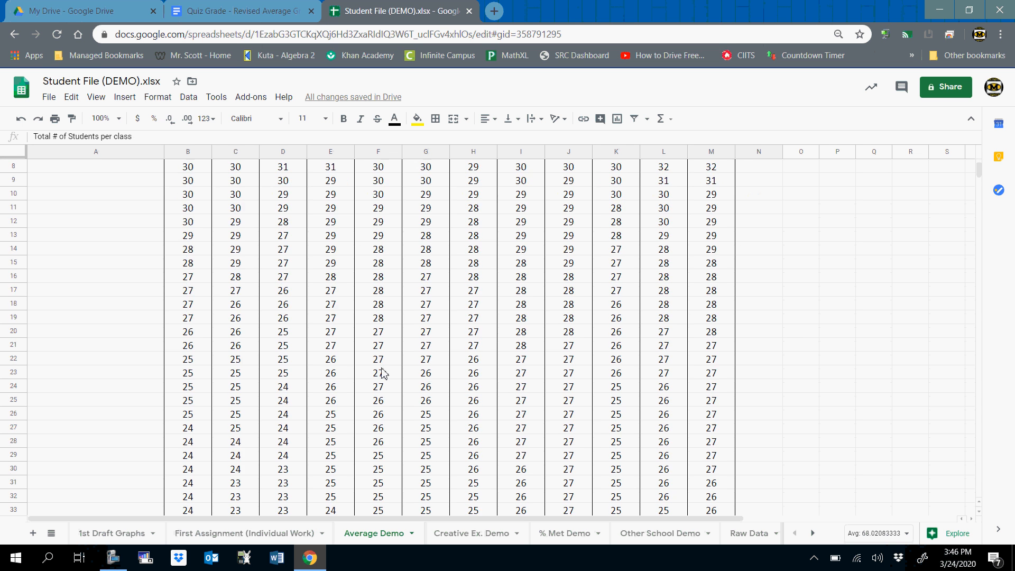
scroll(381, 373, "up", 2)
scroll(383, 373, "down", 3)
scroll(384, 373, "down", 20)
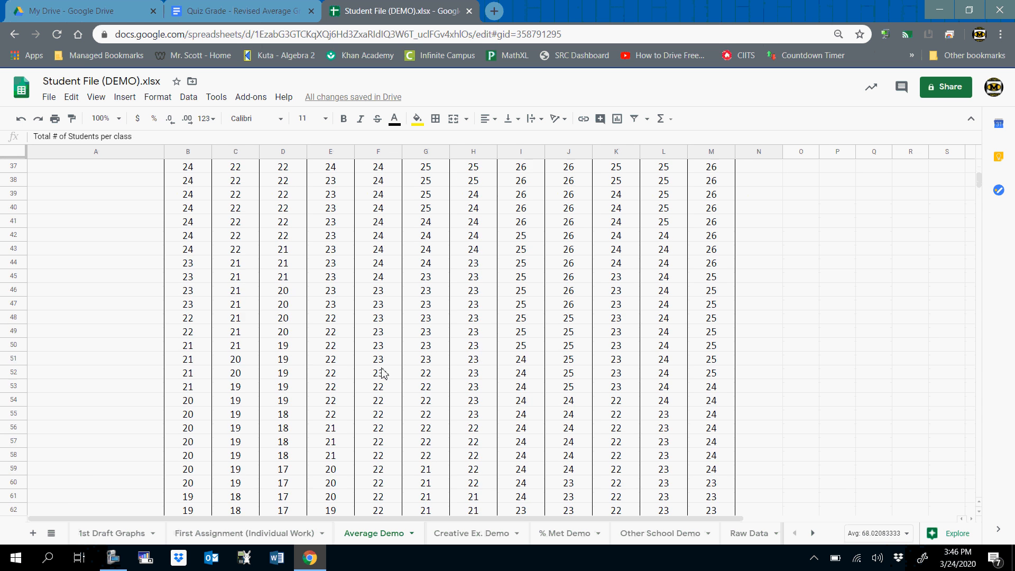
scroll(382, 370, "down", 10)
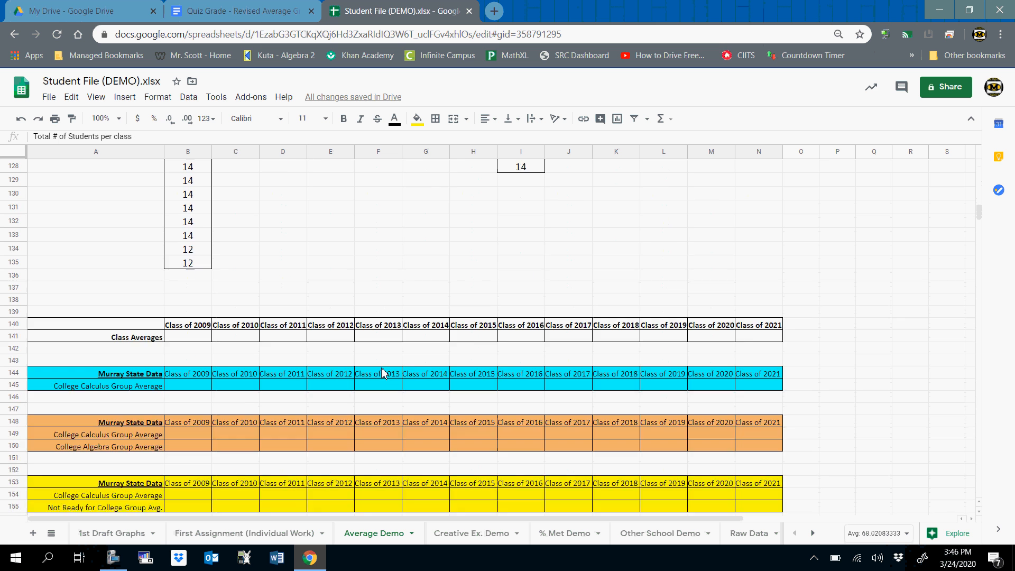
scroll(384, 373, "down", 4)
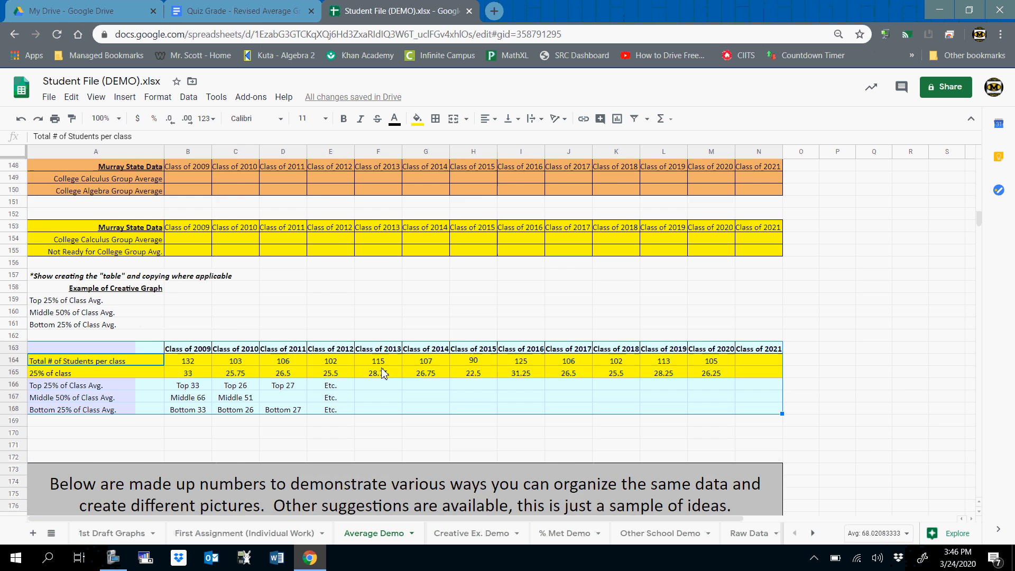
left_click(84, 288)
scroll(84, 289, "down", 3)
scroll(83, 288, "down", 4)
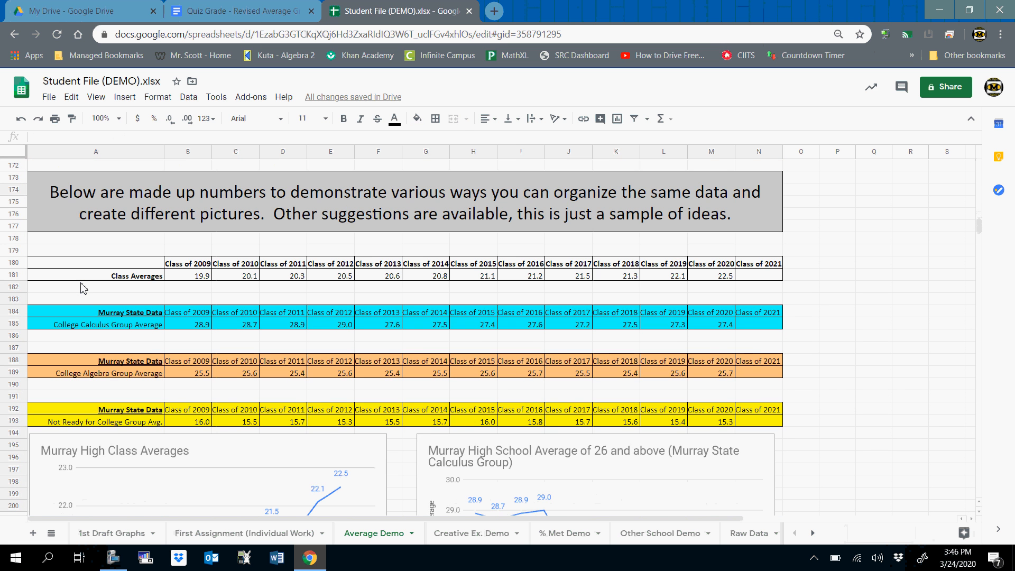
scroll(417, 392, "down", 3)
scroll(424, 385, "up", 3)
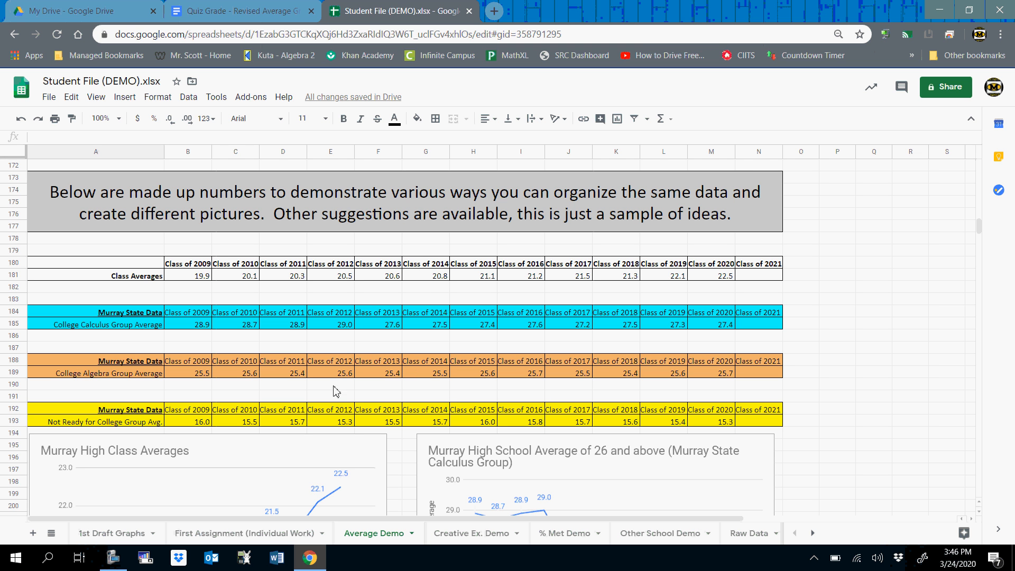
scroll(521, 381, "down", 5)
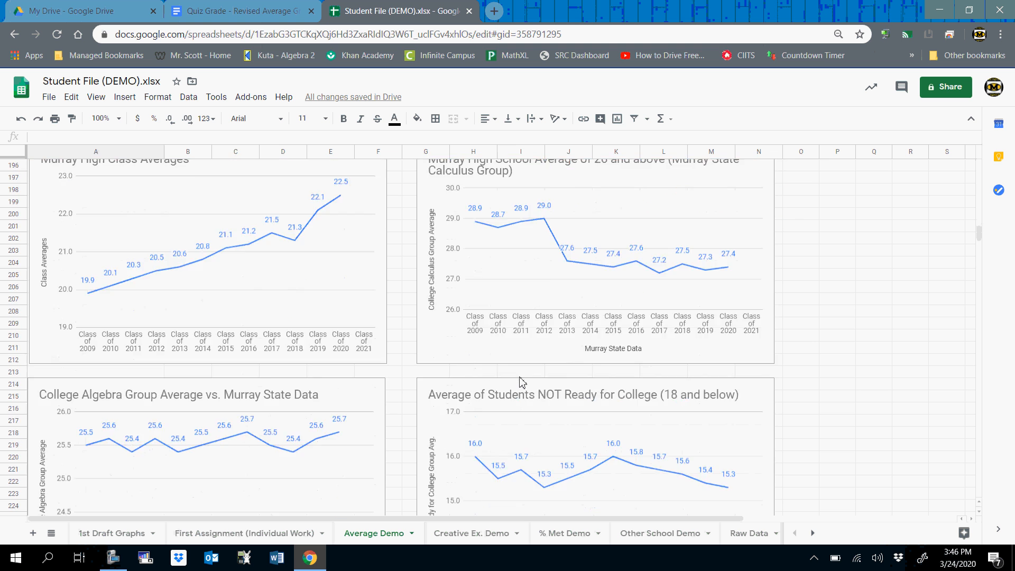
scroll(521, 381, "up", 1)
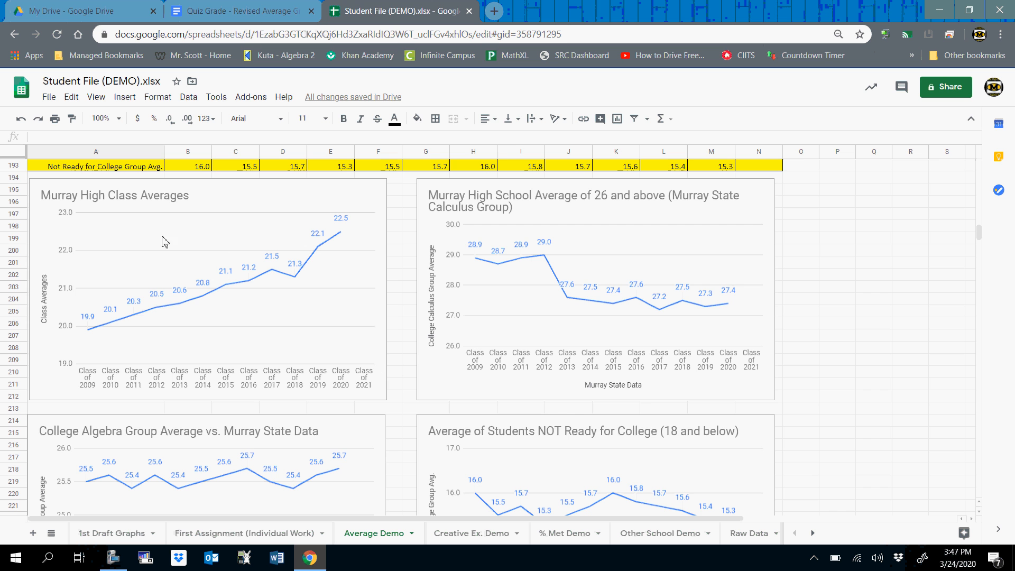
Shorten the Murray State Calculus Group chart's title to "Average of 26 and above (Murray State Calculus Group)".
left_click(472, 200)
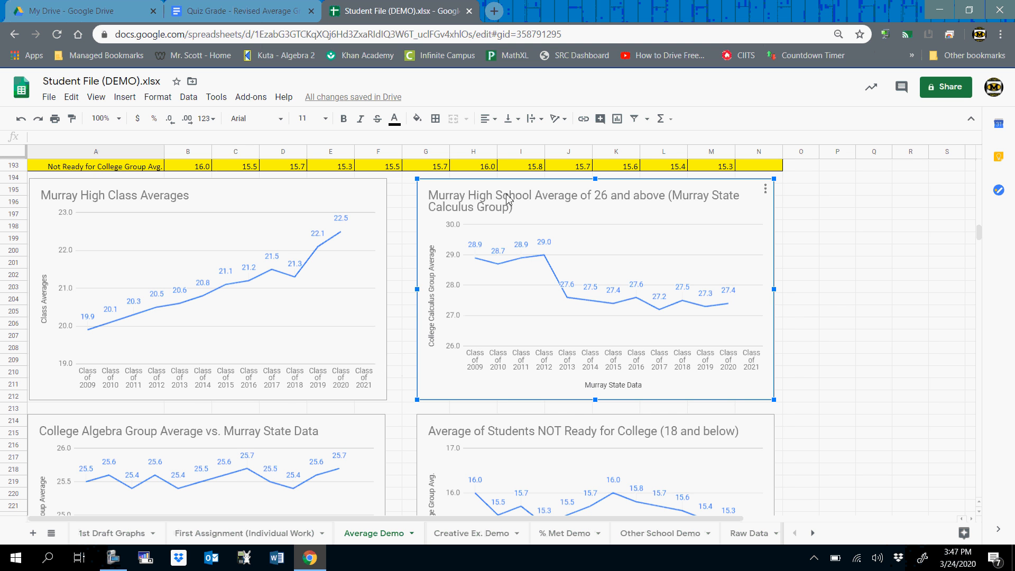
double_click(534, 196)
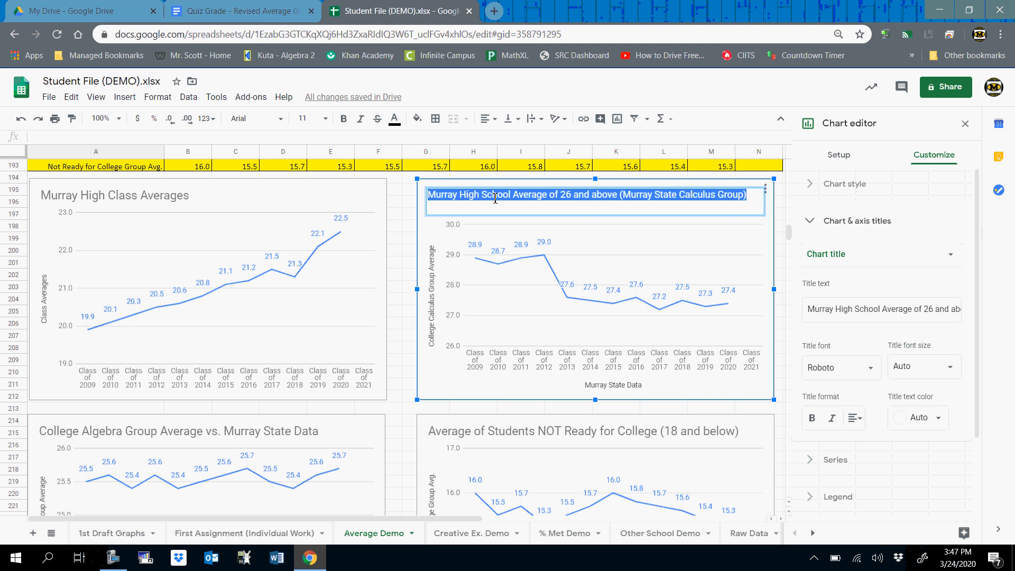
left_click(516, 194)
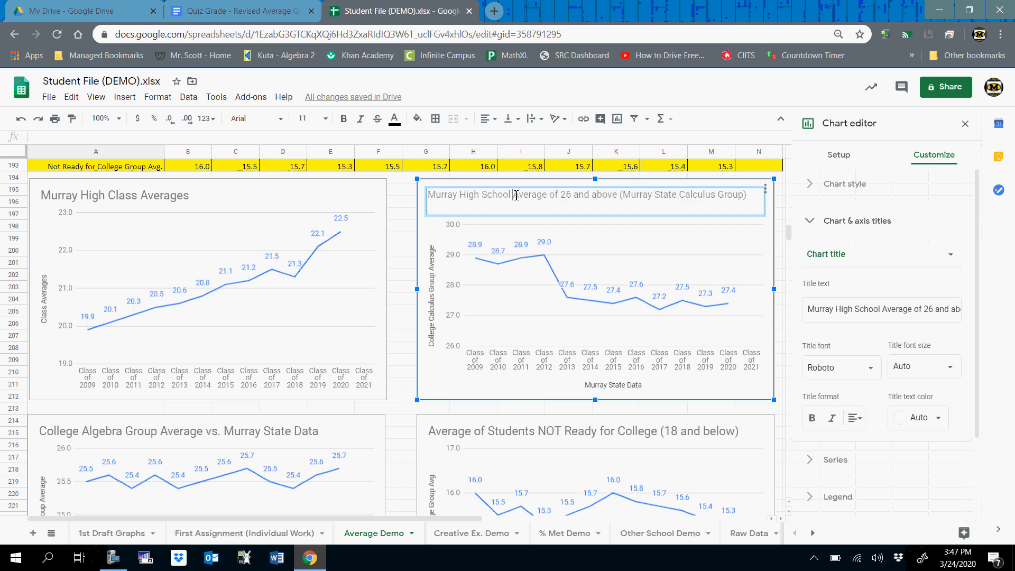
key("BackSpace")
key("BackSpace")
key("BackSpace")
key("BackSpace")
key("BackSpace")
key("BackSpace")
key("BackSpace")
key("BackSpace")
key("BackSpace")
key("BackSpace")
key("BackSpace")
key("BackSpace")
key("BackSpace")
key("BackSpace")
key("BackSpace")
key("BackSpace")
key("BackSpace")
key("BackSpace")
key("BackSpace")
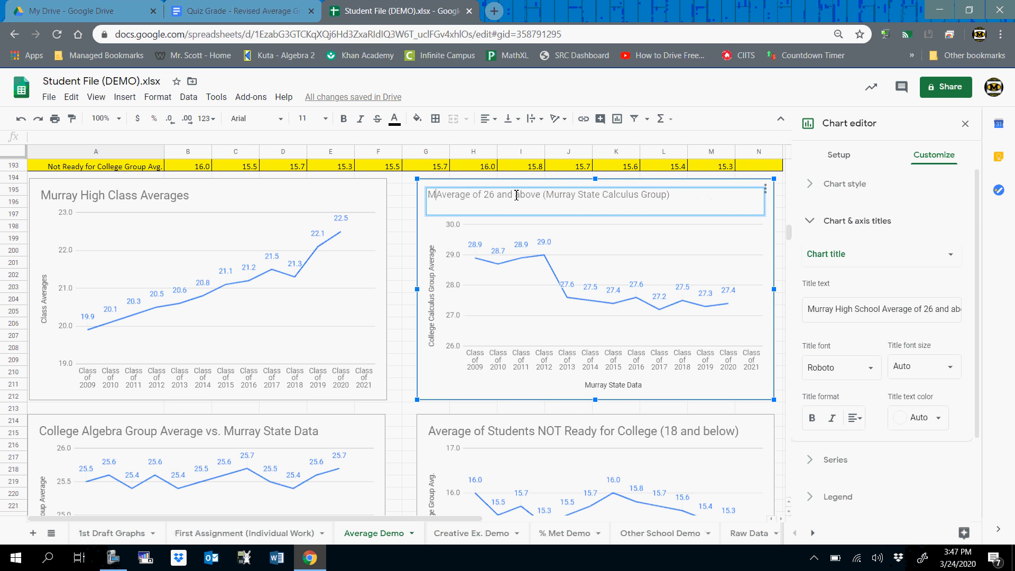
left_click(482, 214)
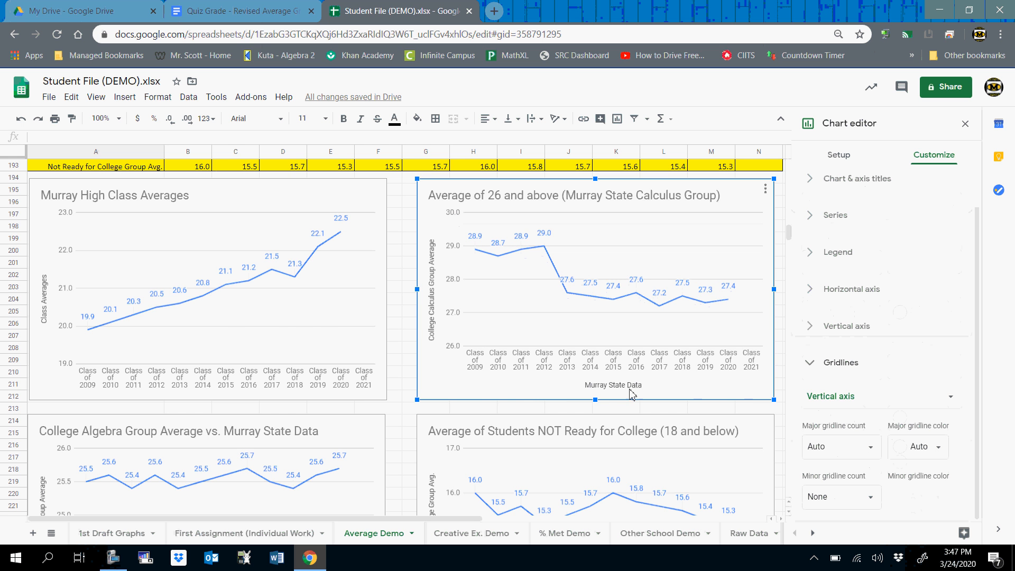
Examine the four sample line charts, comparing the class, calculus, algebra and not-ready group averages.
scroll(306, 388, "down", 5)
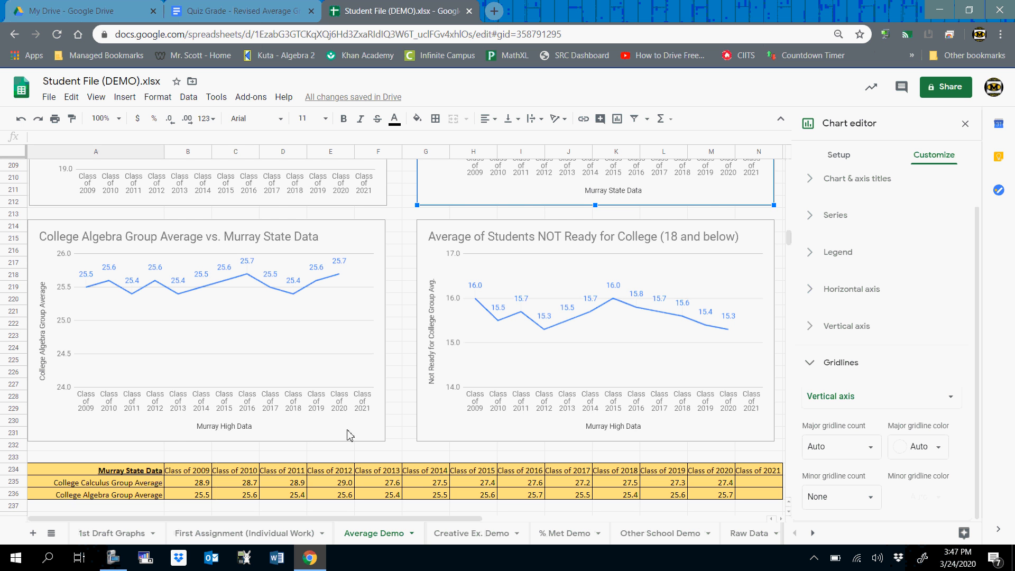
scroll(453, 363, "up", 4)
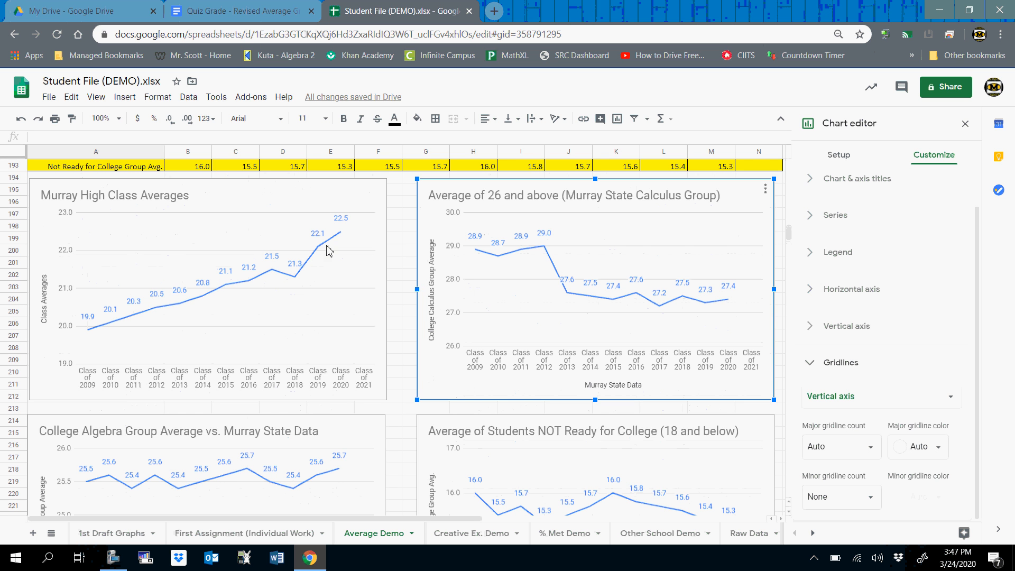
left_click(224, 221)
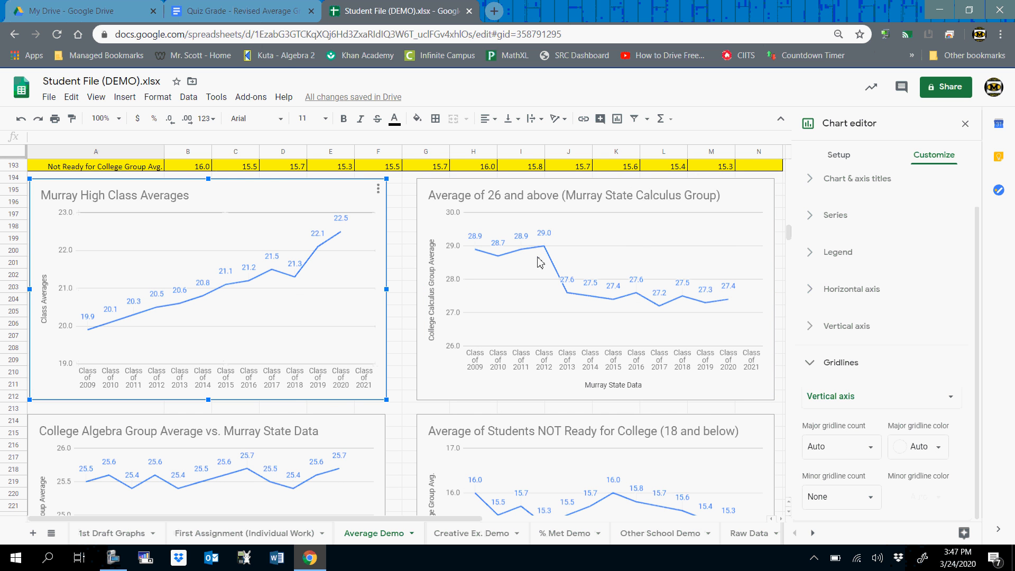
left_click(257, 477)
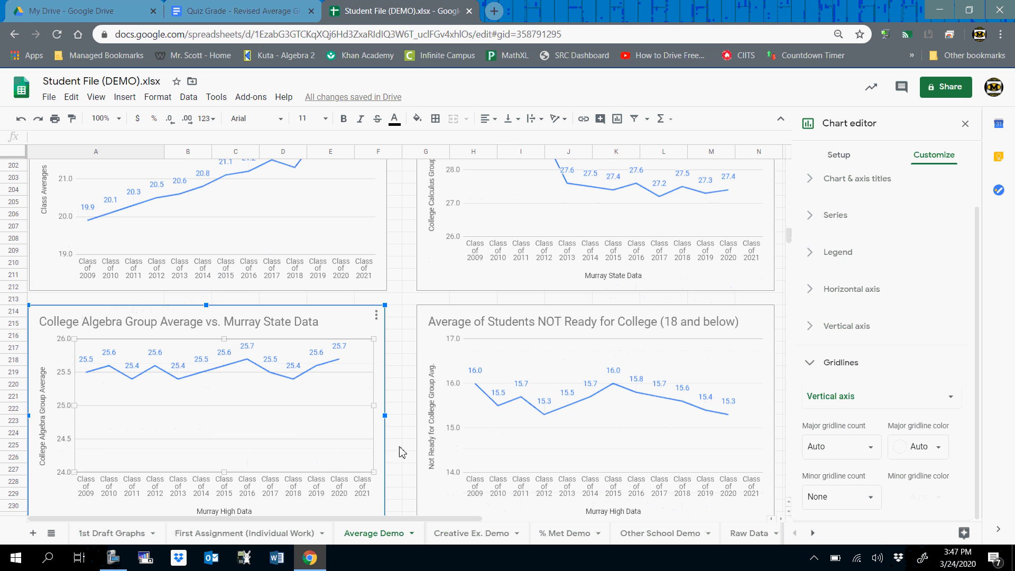
left_click(476, 443)
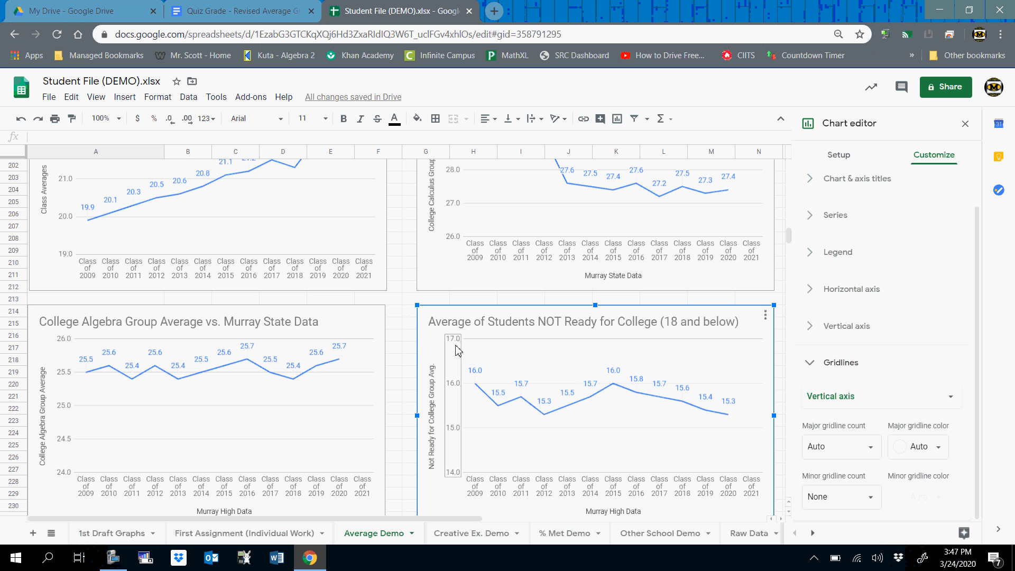
left_click(485, 274)
left_click(498, 349)
left_click(499, 246)
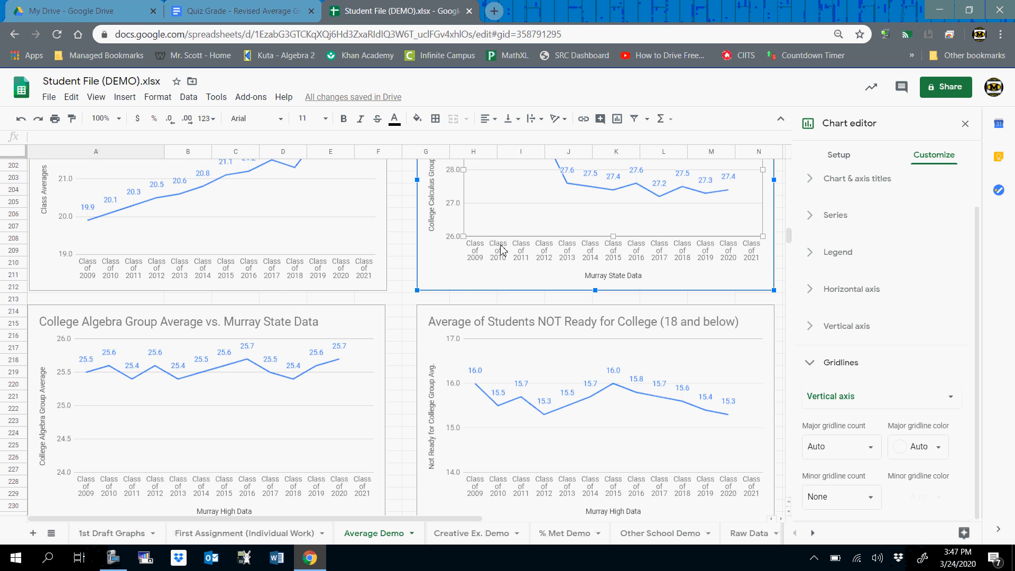
Copy the Class Averages table with its class-year headers from A180:N181 and paste it at A248.
scroll(498, 248, "up", 3)
scroll(491, 264, "up", 3)
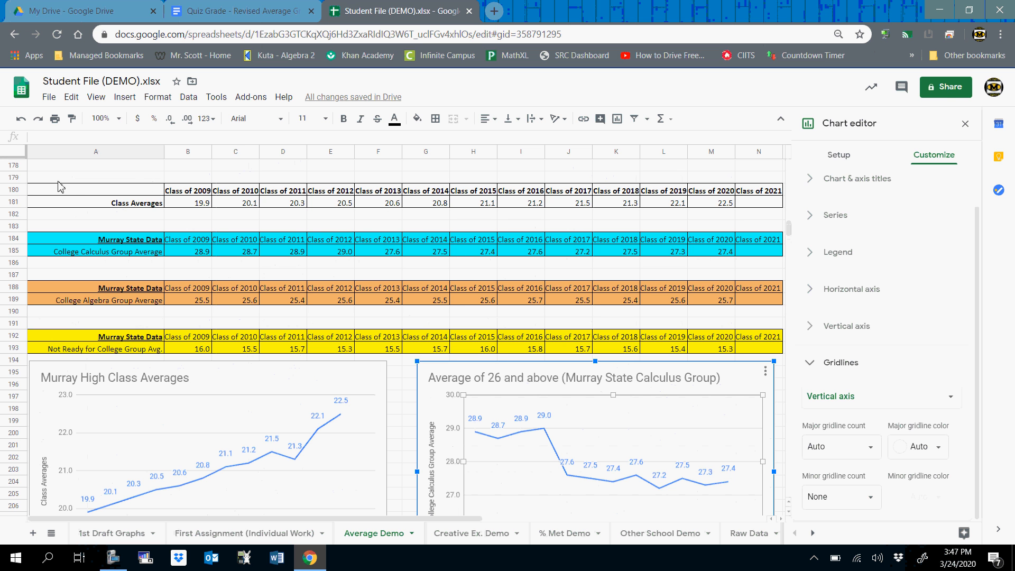
left_click_drag(14, 189, 285, 206)
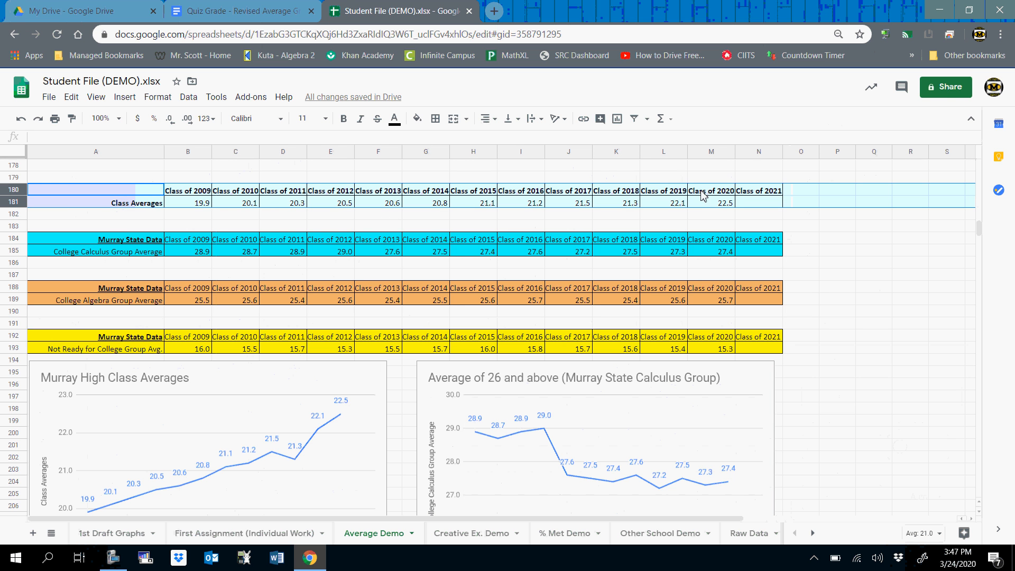
left_click_drag(132, 192, 755, 207)
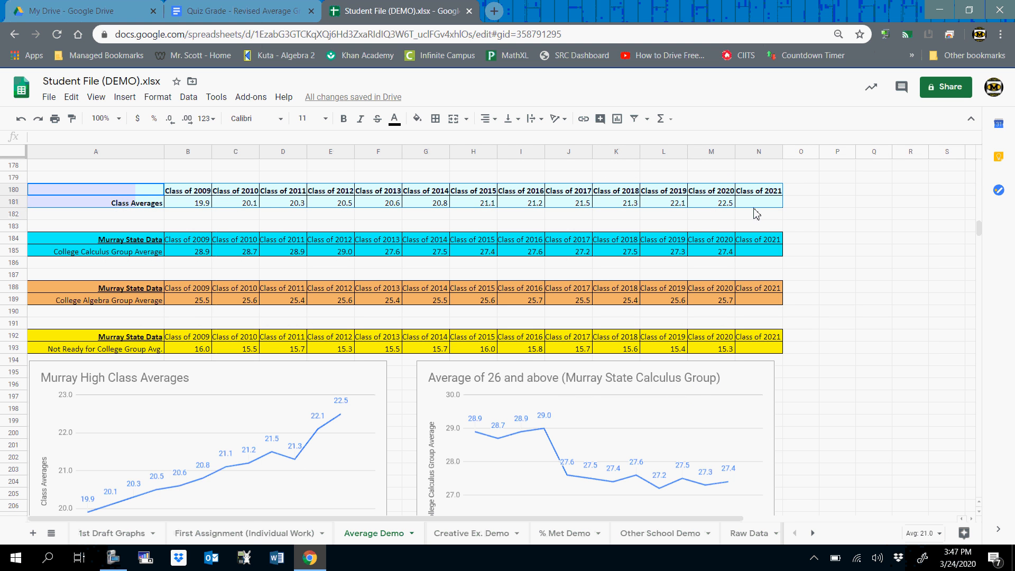
right_click(110, 207)
left_click(152, 132)
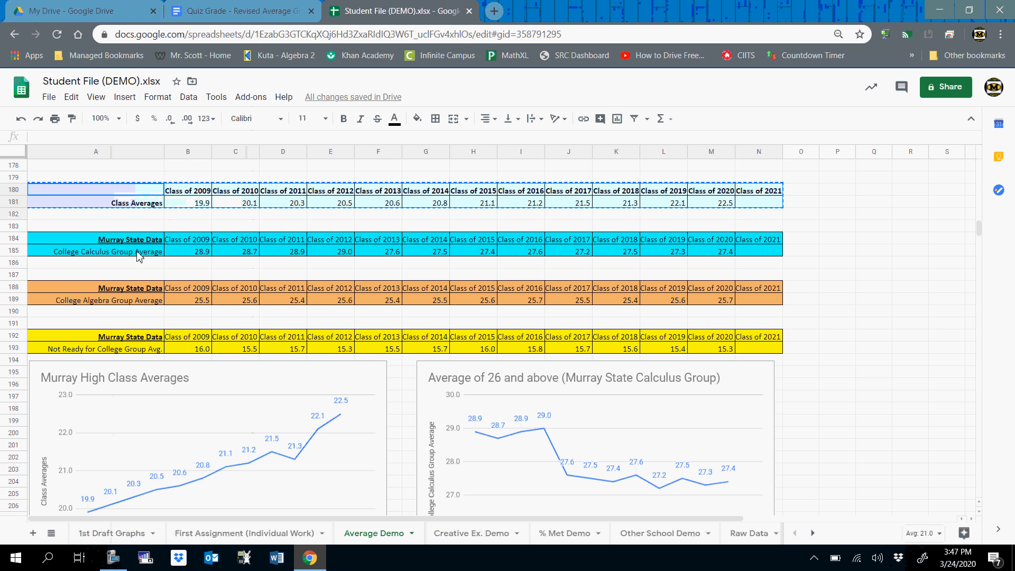
scroll(138, 256, "down", 12)
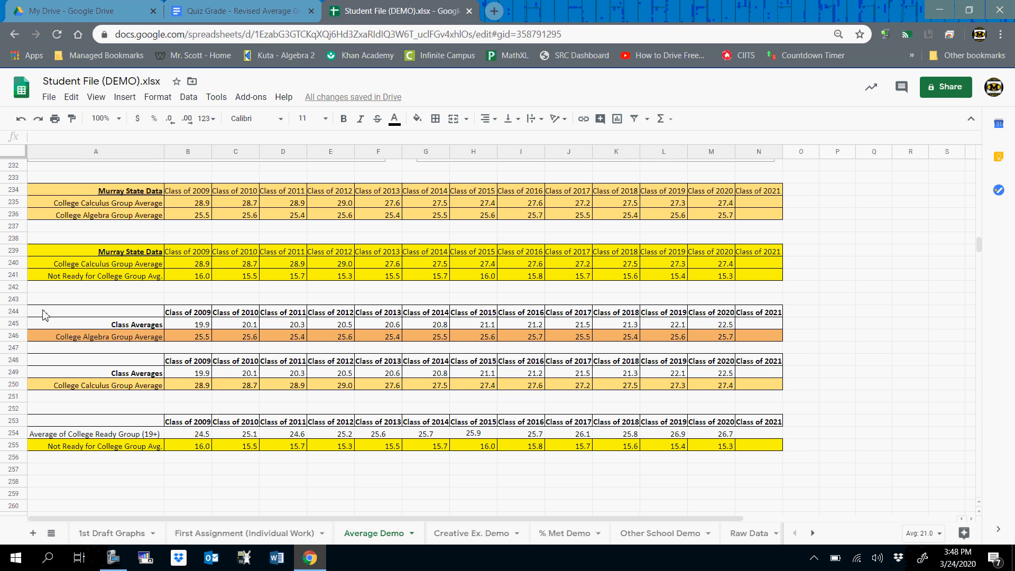
right_click(54, 362)
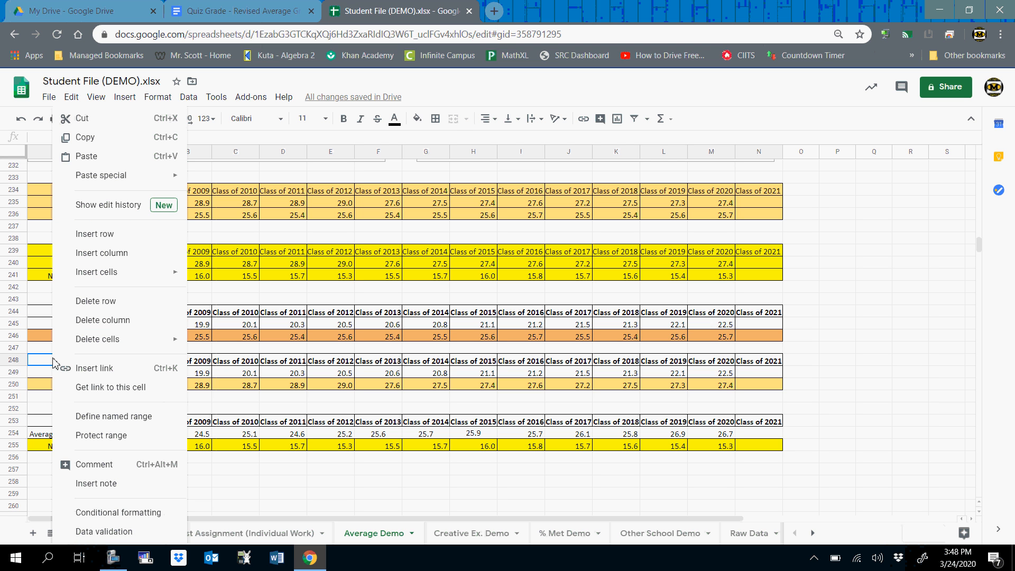
left_click(105, 154)
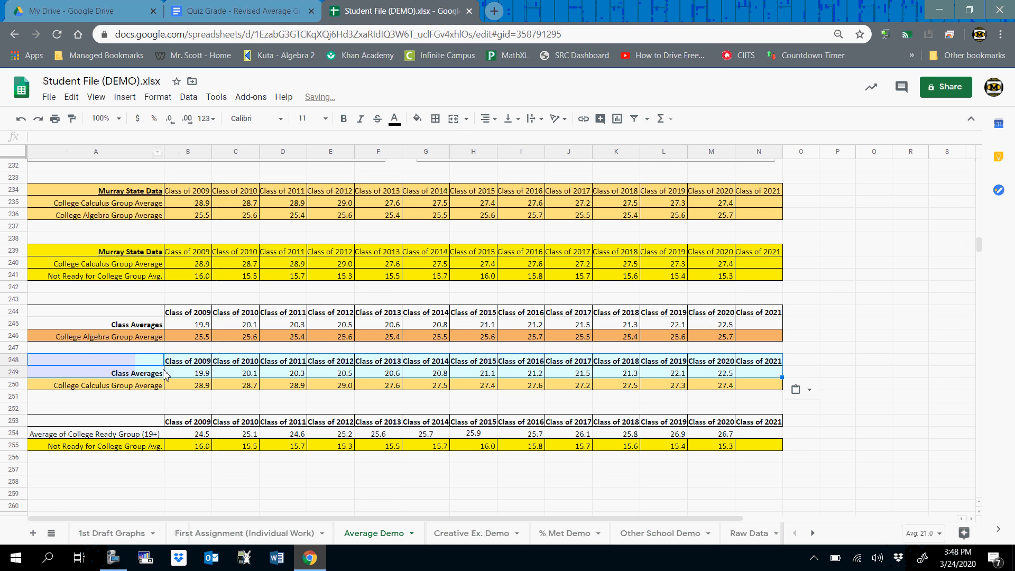
Copy the College Calculus Group Average row 185 and paste it into row 250, directly below the copied Class Averages.
scroll(93, 394, "up", 15)
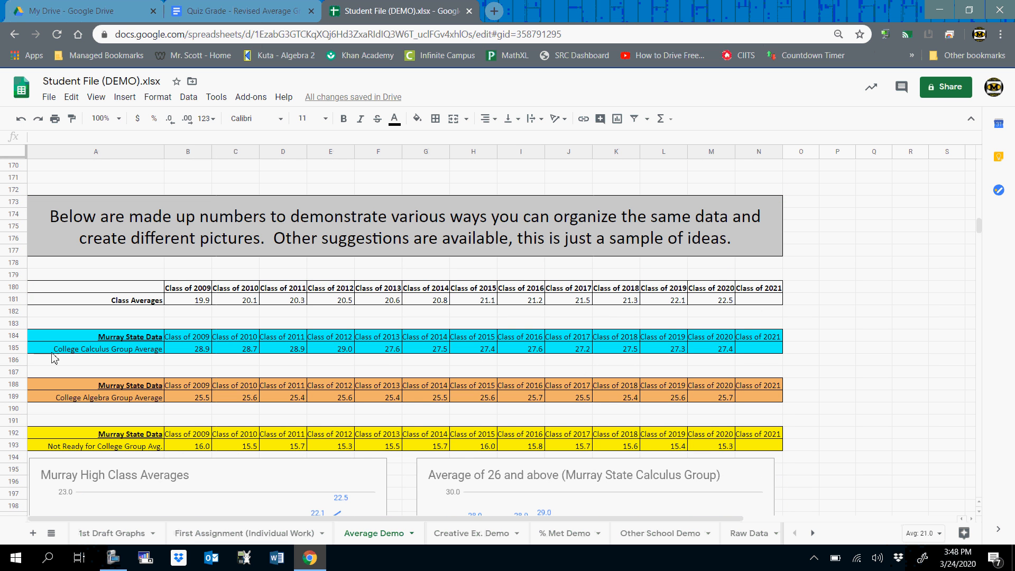
left_click(15, 348)
scroll(228, 348, "down", 3)
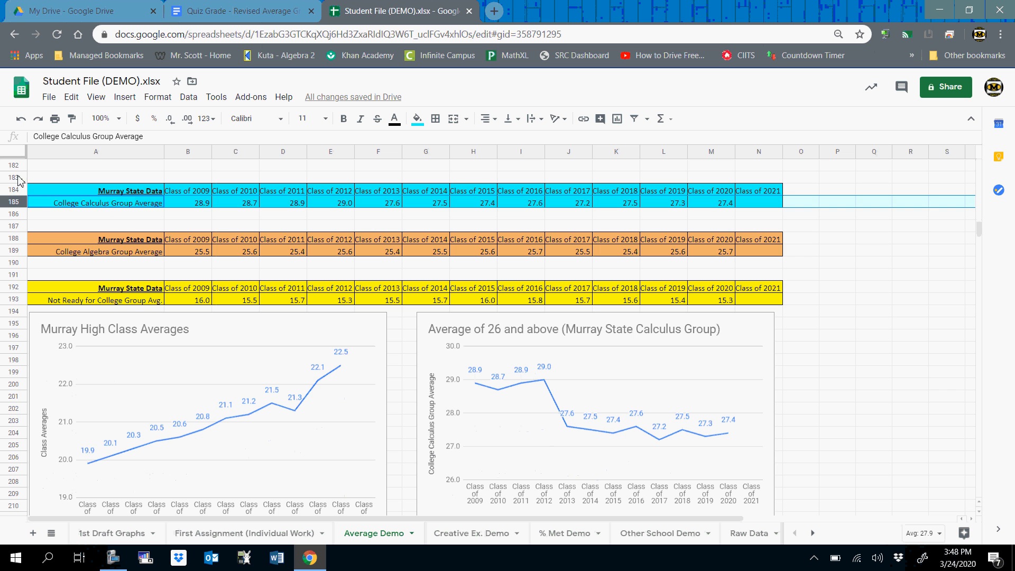
left_click(53, 204)
left_click(14, 202)
right_click(19, 202)
left_click(75, 209)
scroll(438, 286, "down", 12)
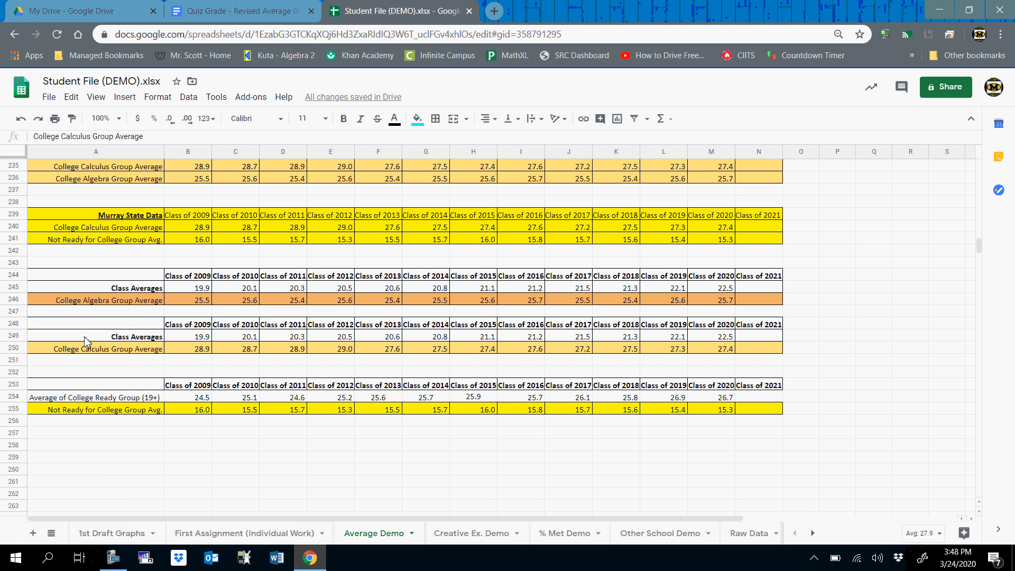
left_click(12, 349)
right_click(13, 349)
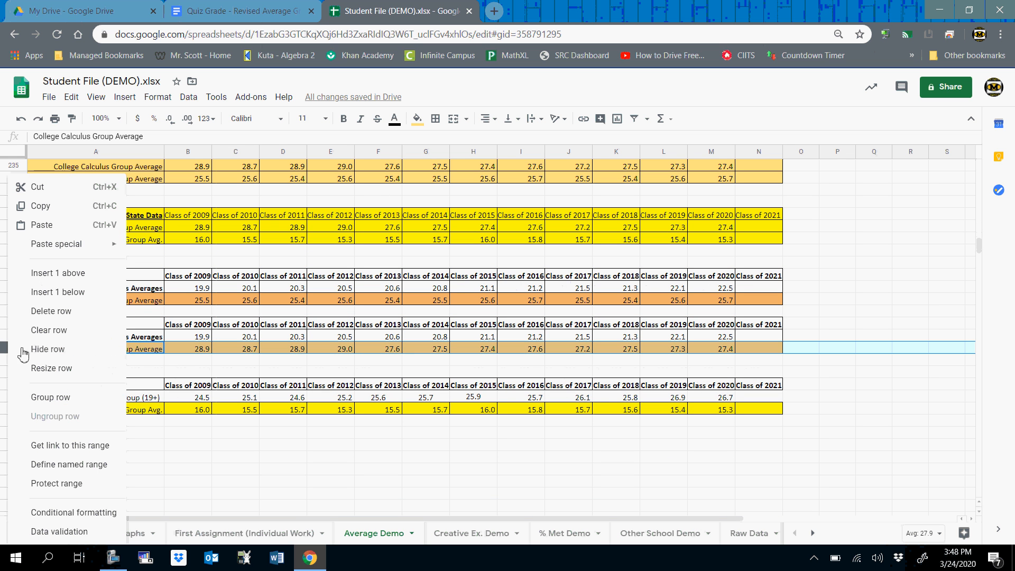
left_click(41, 224)
Insert a line chart from the combined class and calculus averages table in A248:N250.
left_click(102, 336)
left_click_drag(101, 324, 763, 354)
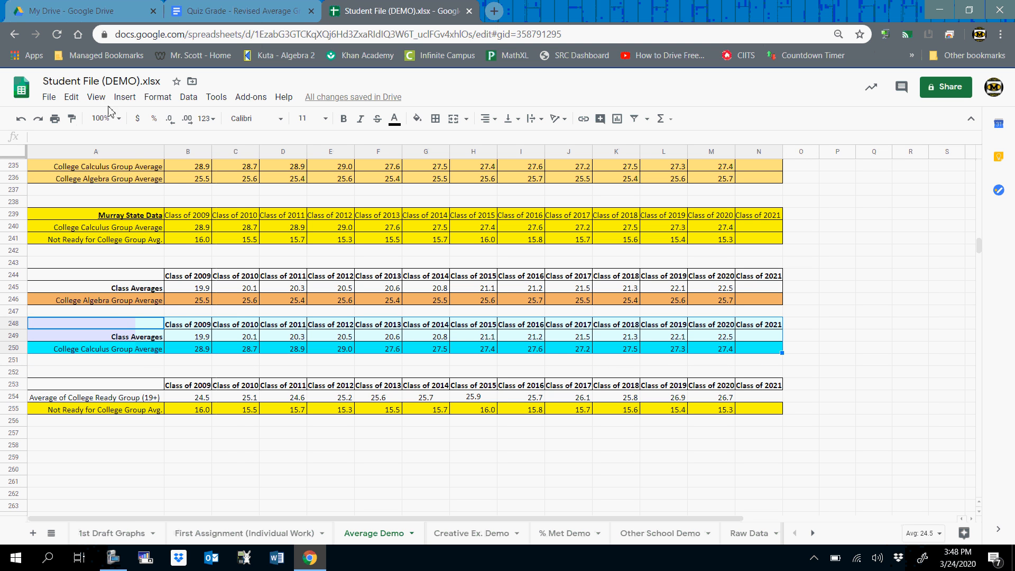
left_click(125, 97)
left_click(144, 264)
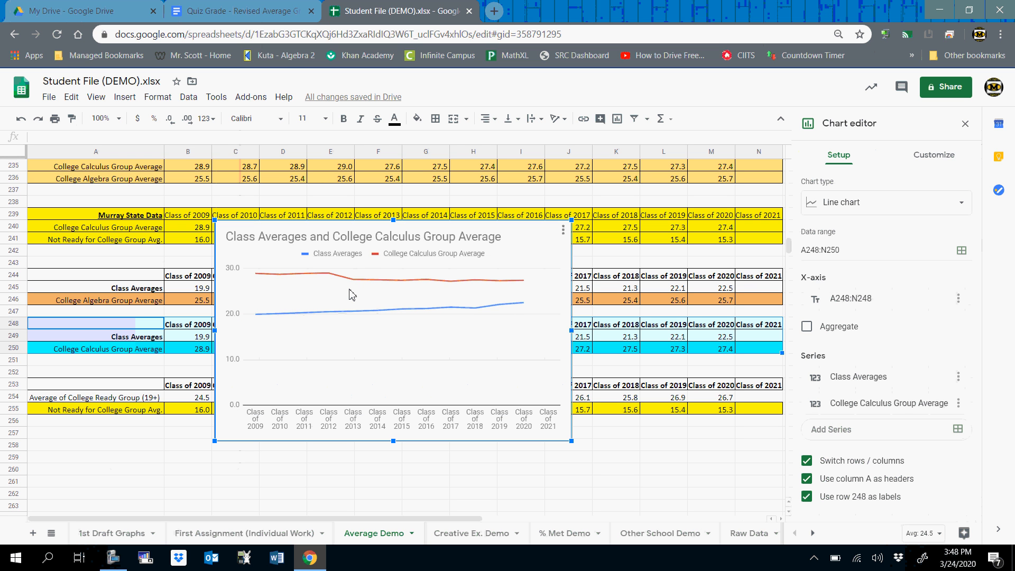
Set the new chart's vertical axis minimum to 19.
left_click(232, 267)
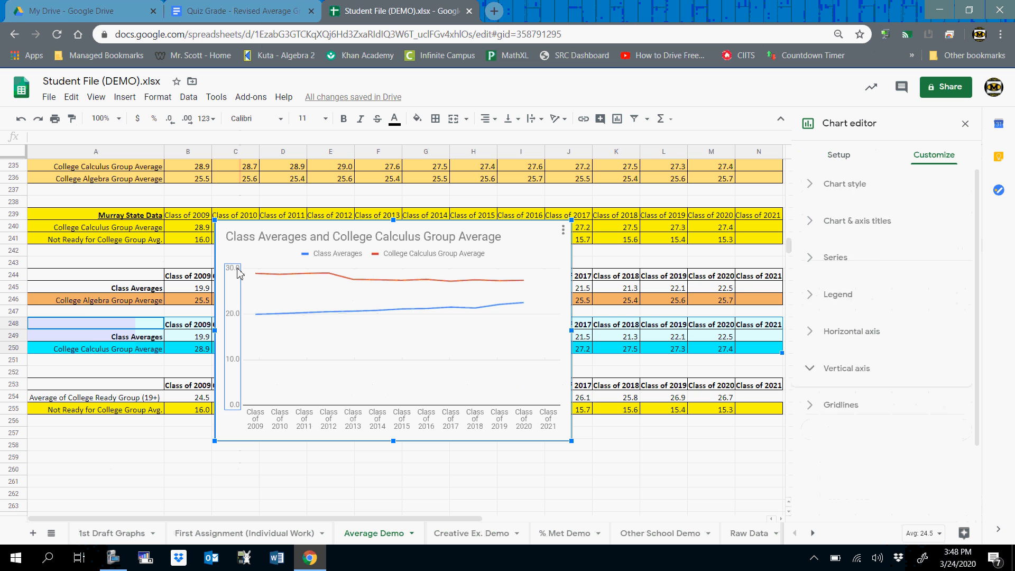
left_click(838, 453)
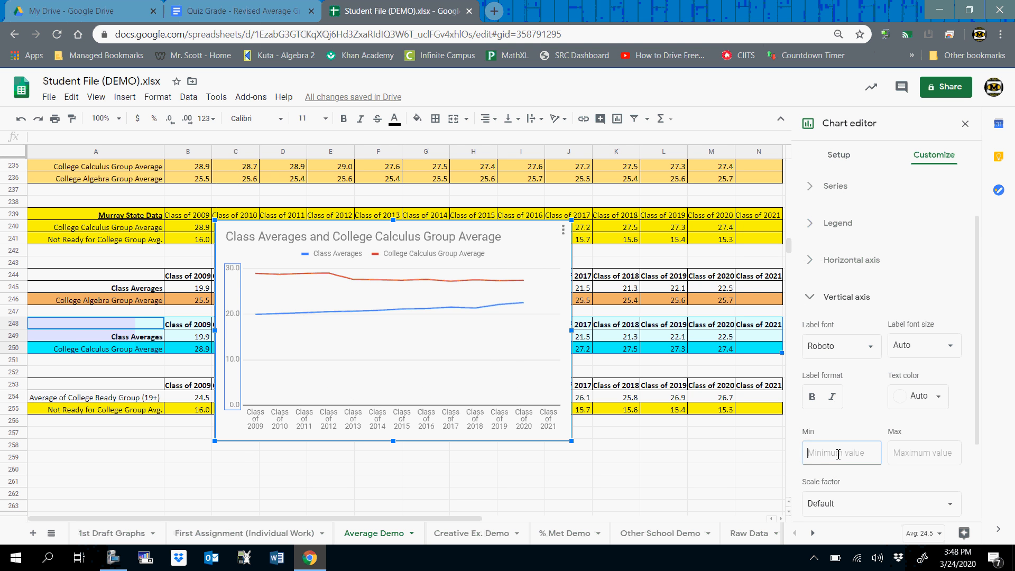
type("19")
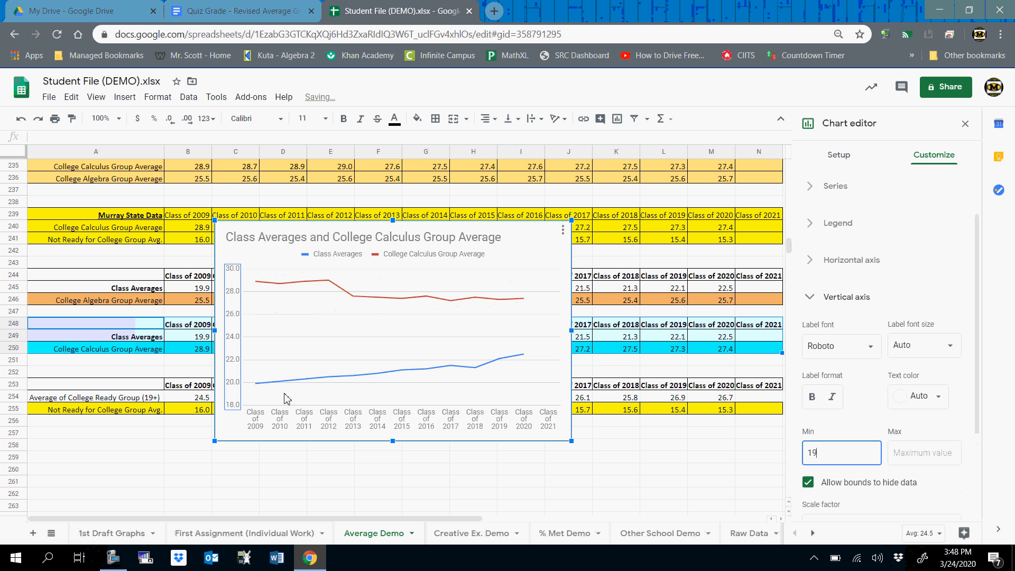
Turn on data labels for the College Calculus Group Average line in the new chart.
left_click(279, 314)
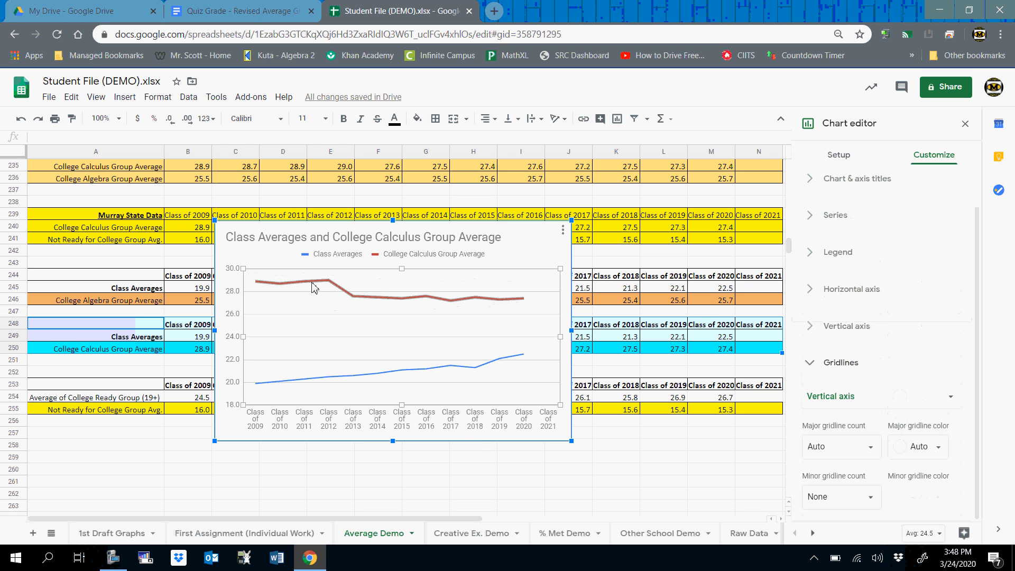
left_click(312, 287)
left_click(807, 496)
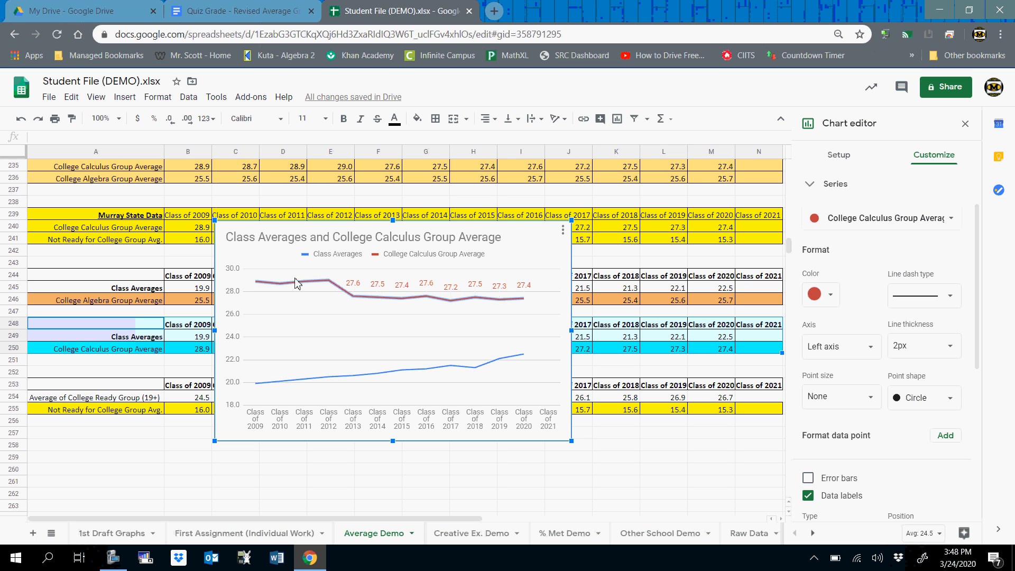
Set the chart's vertical axis maximum to 31 and turn on data labels for the Class Averages line.
left_click(233, 307)
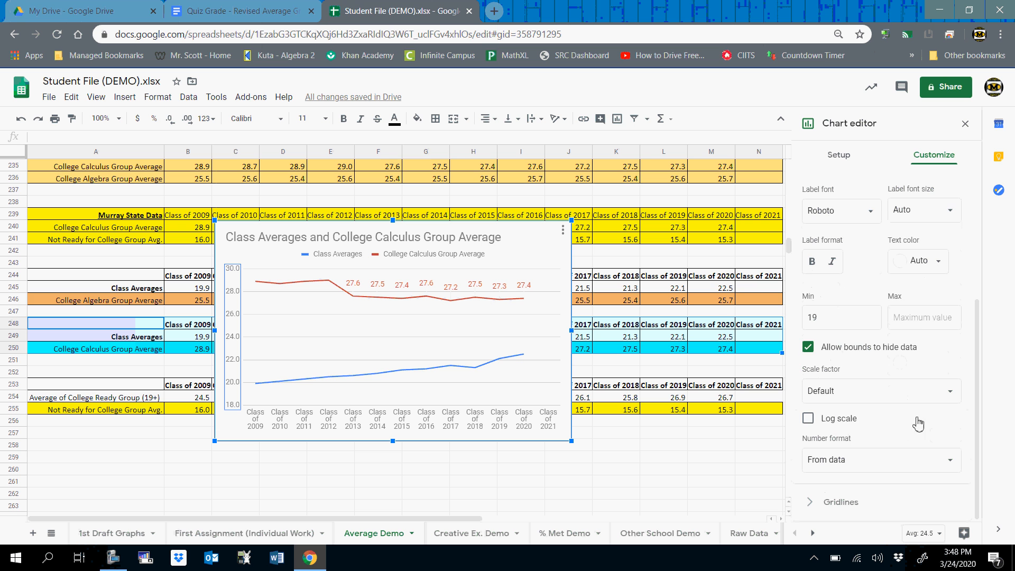
left_click(909, 318)
type("31")
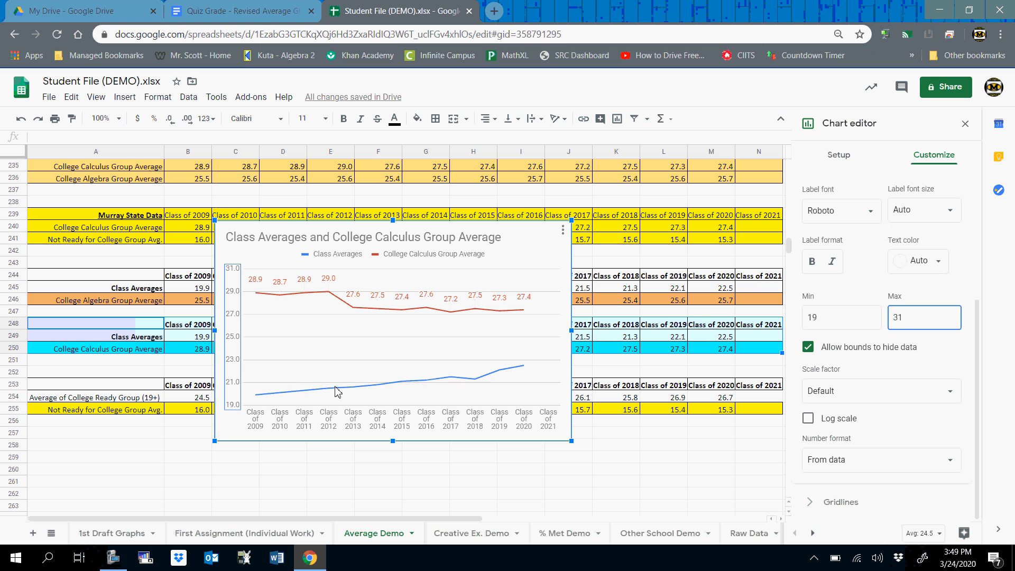
left_click(465, 378)
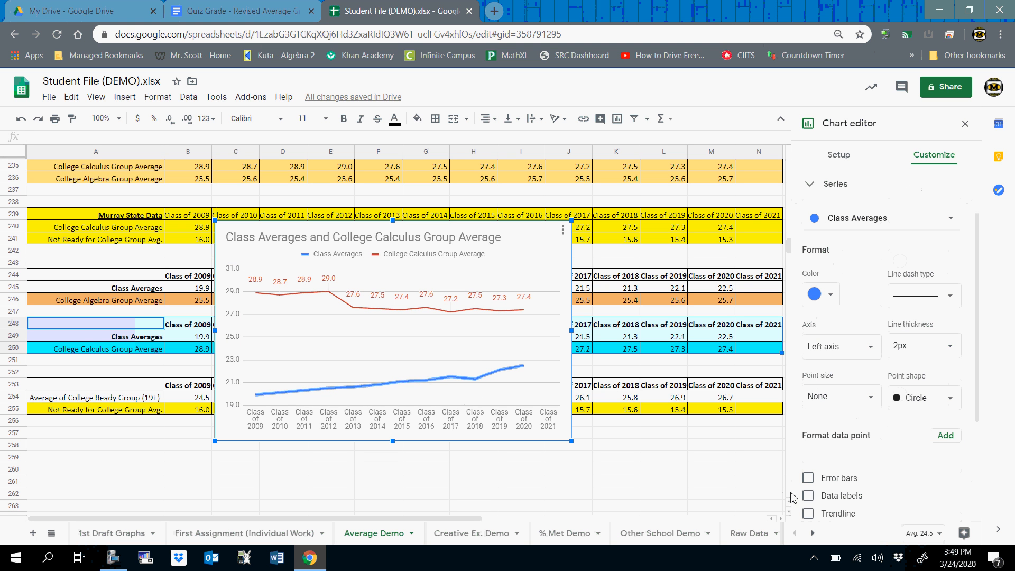
left_click(808, 495)
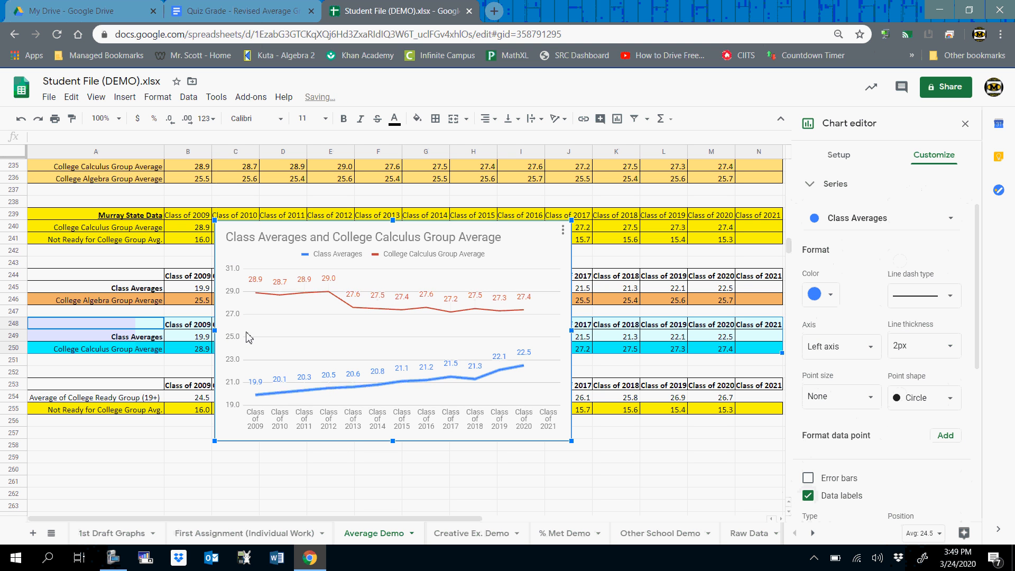
Change the chart title to "Murray High School Class Averages versus College Calculus Group Average (MSU 26 and above)".
double_click(234, 238)
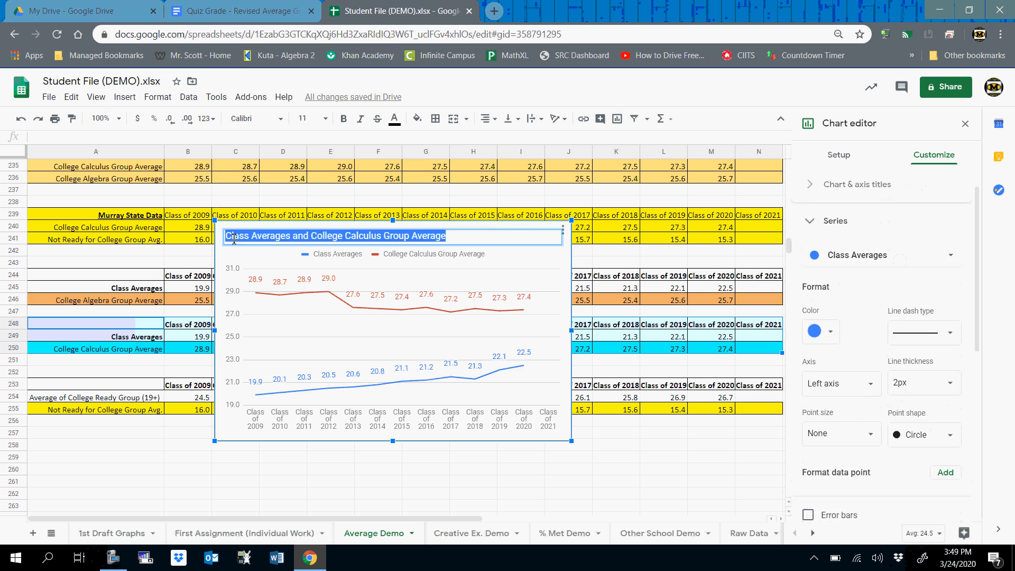
left_click(232, 239)
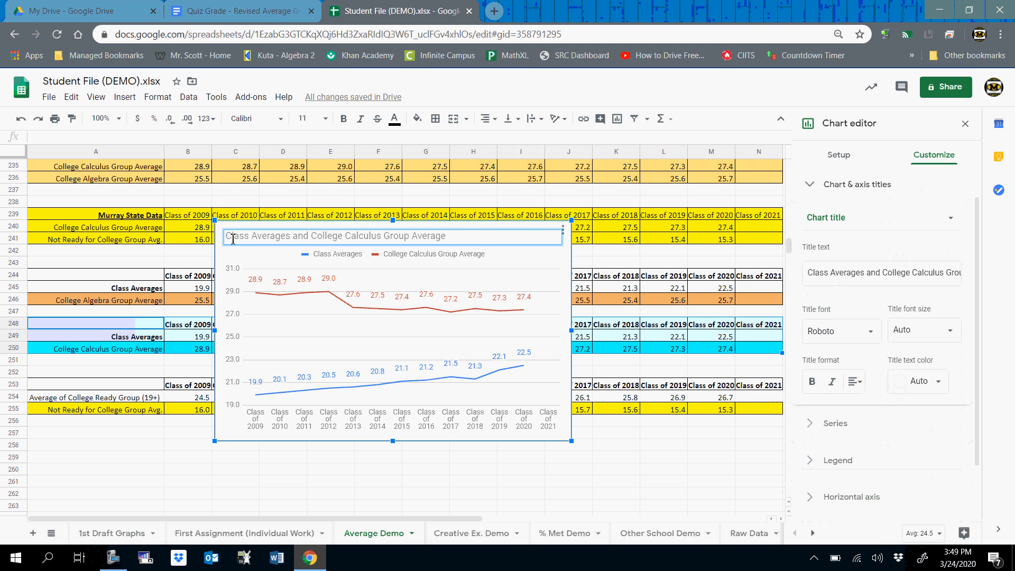
type("Murray High Schoo")
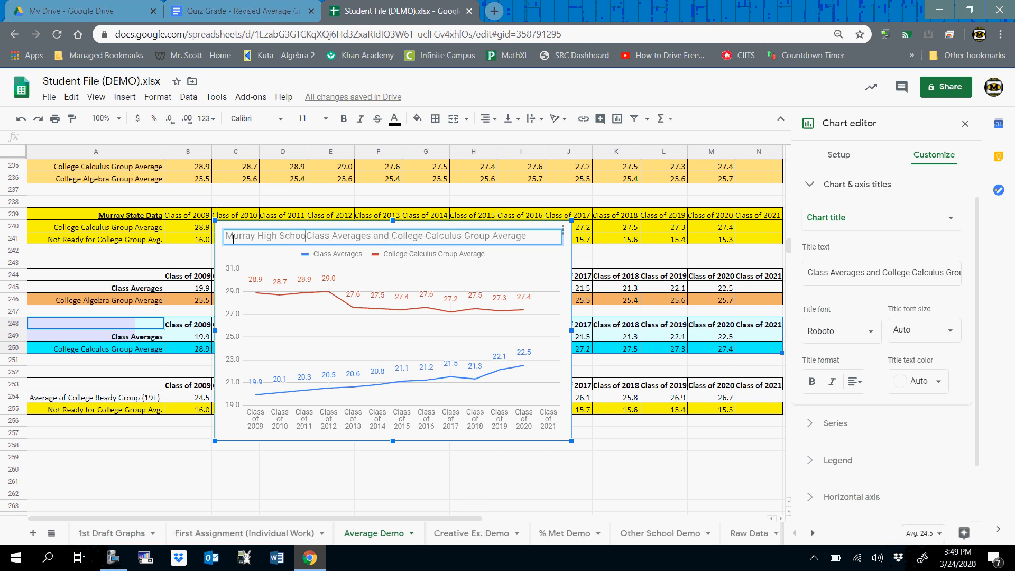
type("l")
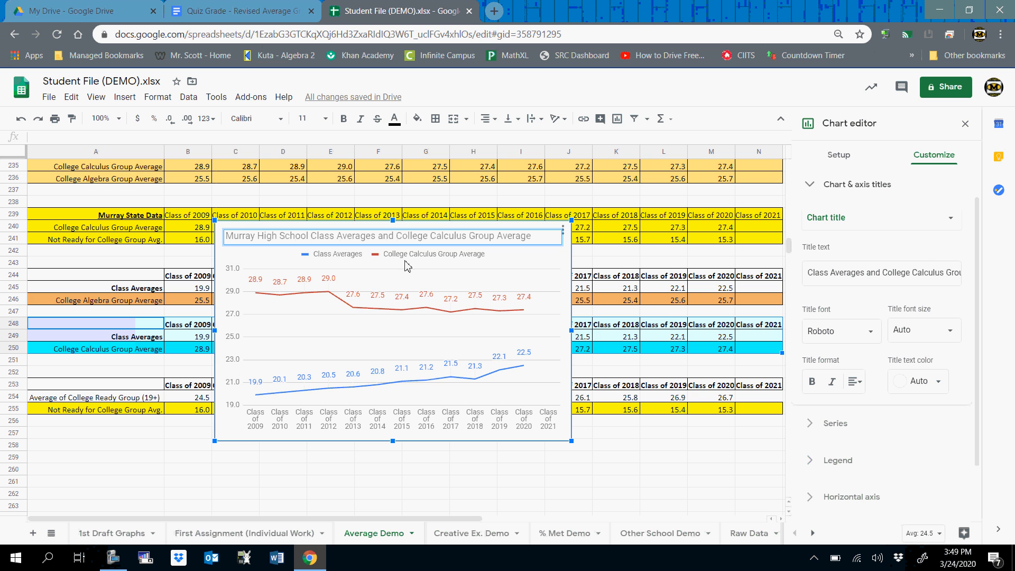
double_click(392, 235)
type("versus")
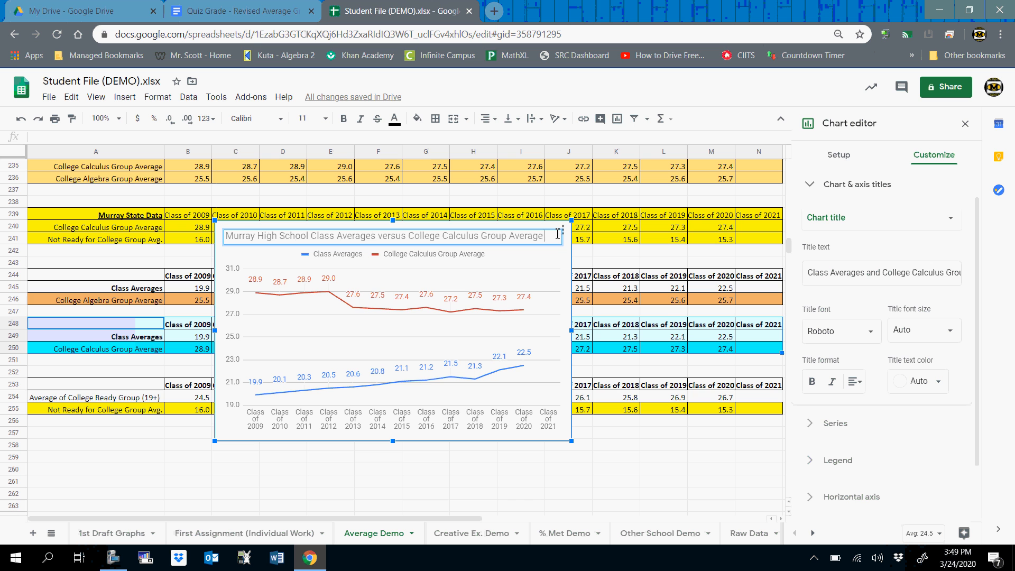
type(" SU")
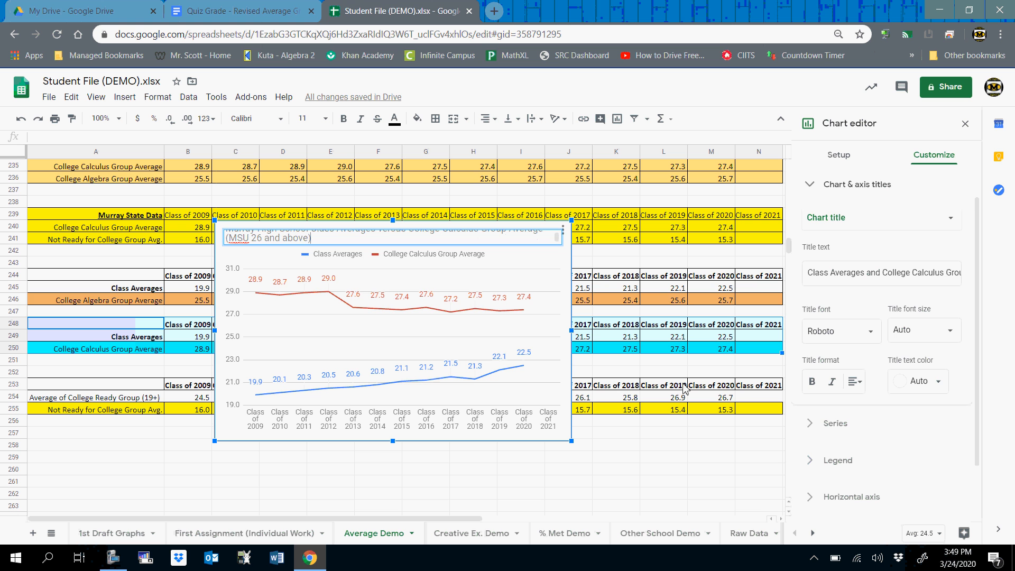
left_click(233, 372)
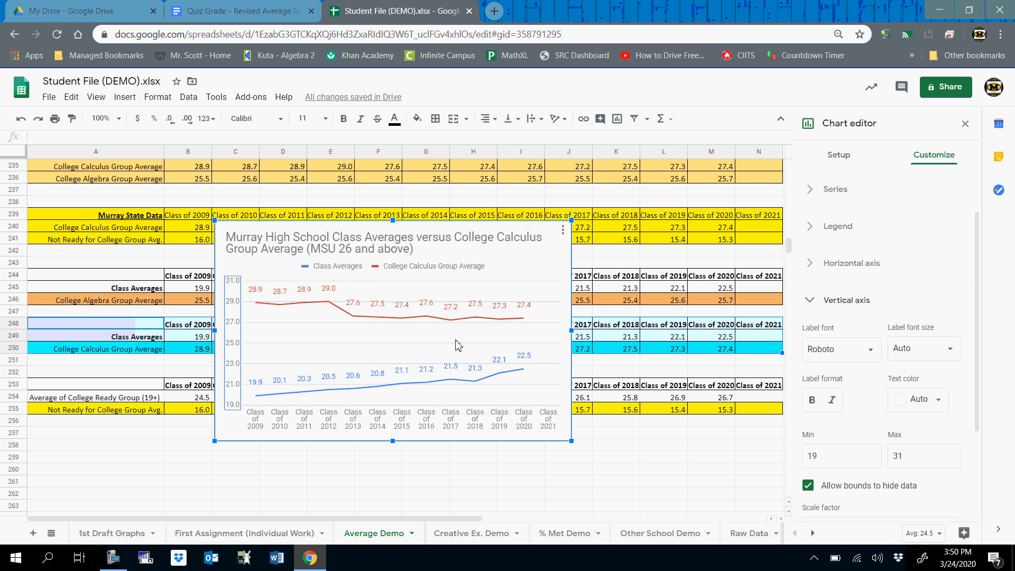
Examine the creative graph example table of top, middle and bottom class percentages in A163:N168.
scroll(455, 341, "up", 15)
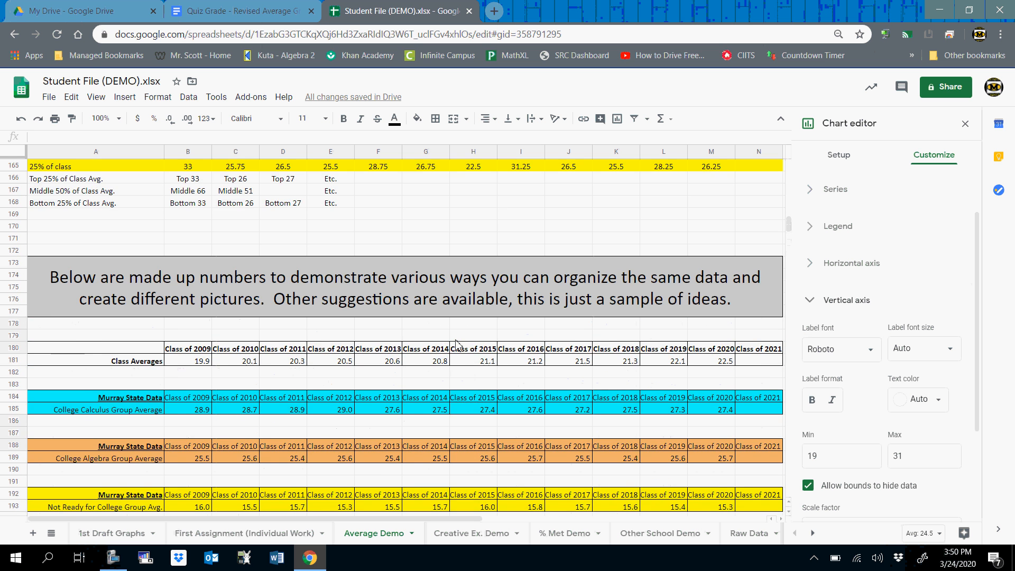
scroll(450, 346, "up", 3)
left_click(96, 300)
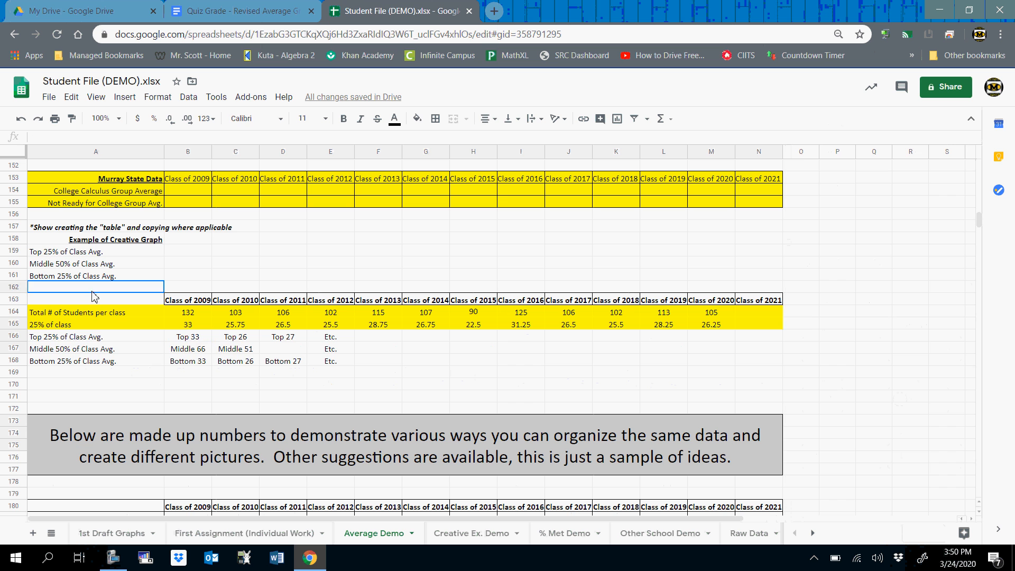
left_click_drag(95, 300, 761, 363)
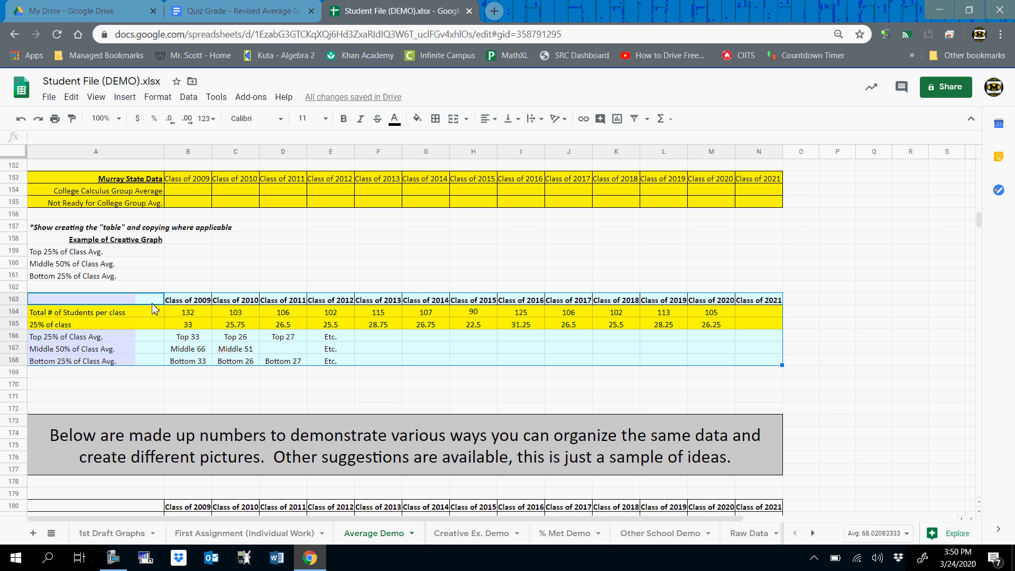
left_click(192, 314)
Move the Class Averages versus College Calculus chart below the last comparison table, starting around row 258 in column A.
scroll(191, 314, "down", 11)
scroll(201, 313, "down", 15)
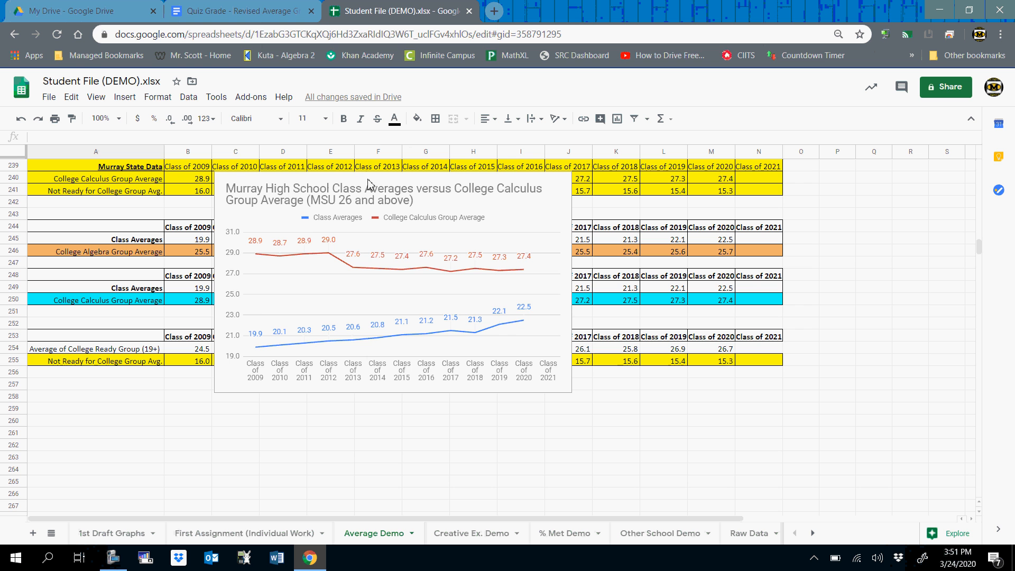
left_click(244, 205)
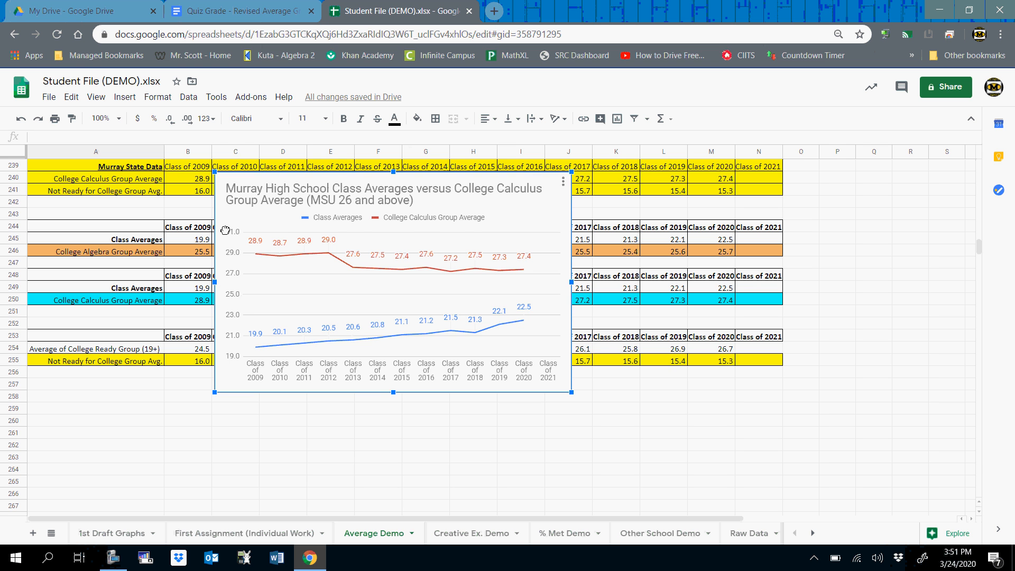
left_click_drag(225, 231, 43, 452)
scroll(275, 327, "down", 2)
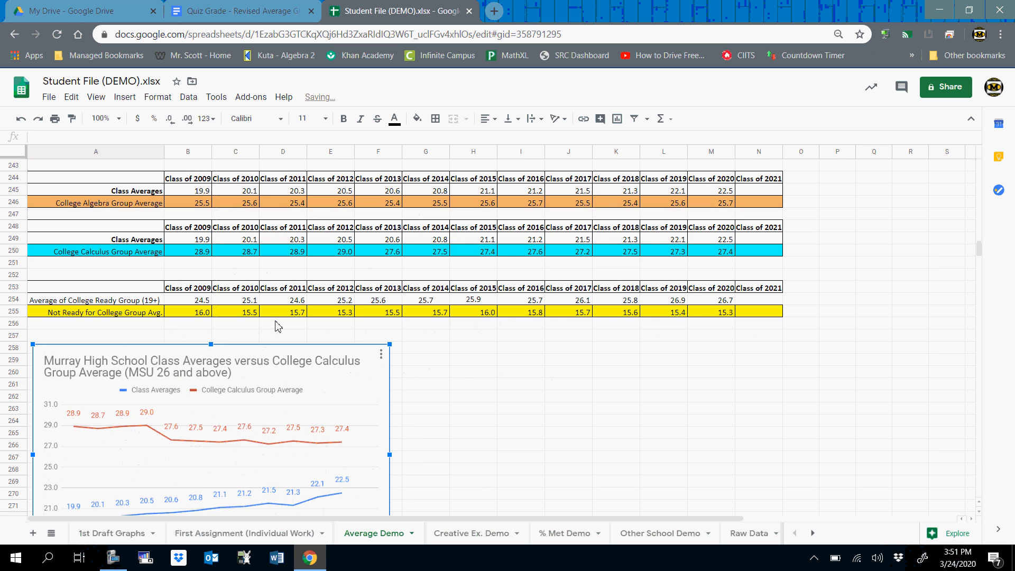
Review which group averages are paired in the Murray State Data comparison tables at rows 234–236 and 239–241.
scroll(275, 326, "up", 4)
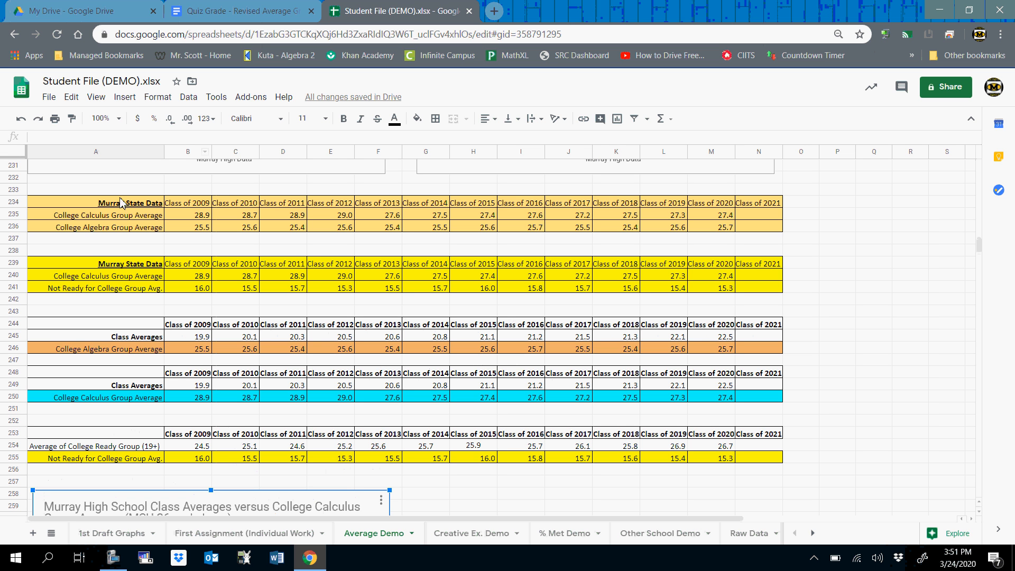
left_click(127, 217)
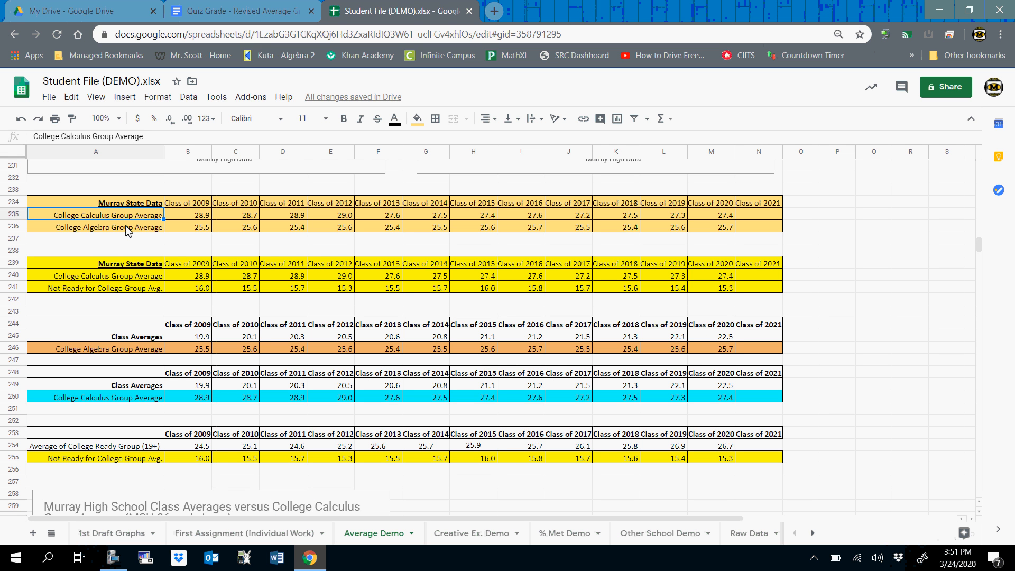
left_click(127, 228)
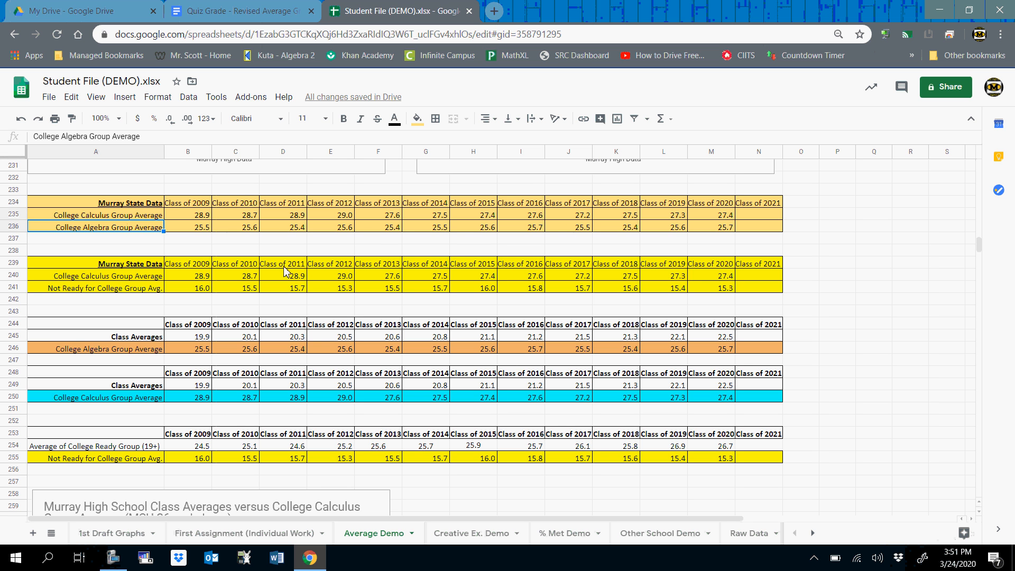
left_click(113, 271)
left_click(118, 291)
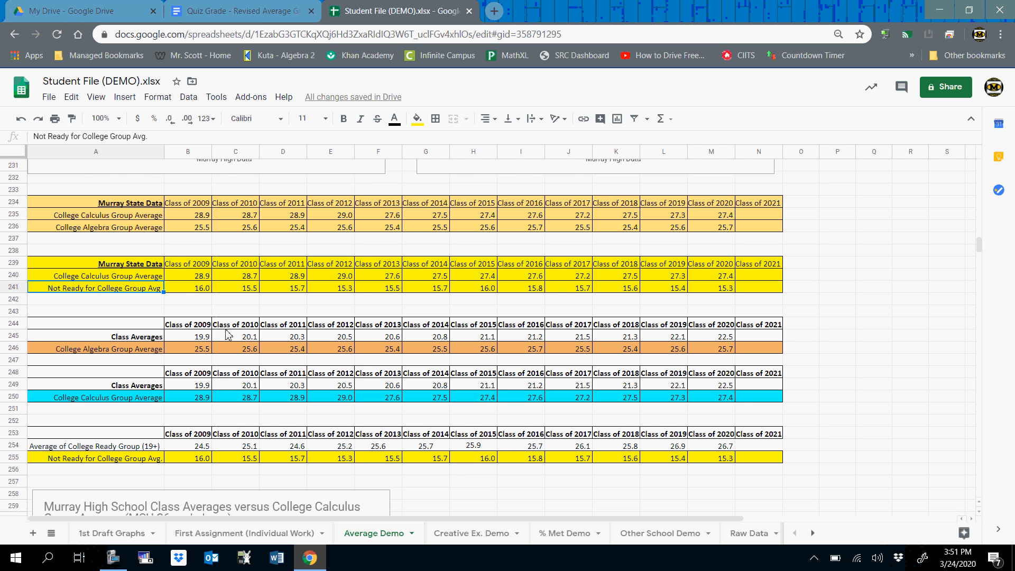
Check the average of the Class of 2009 ACT scores of 26 and above in B4:B21.
scroll(229, 335, "up", 2)
scroll(228, 335, "up", 20)
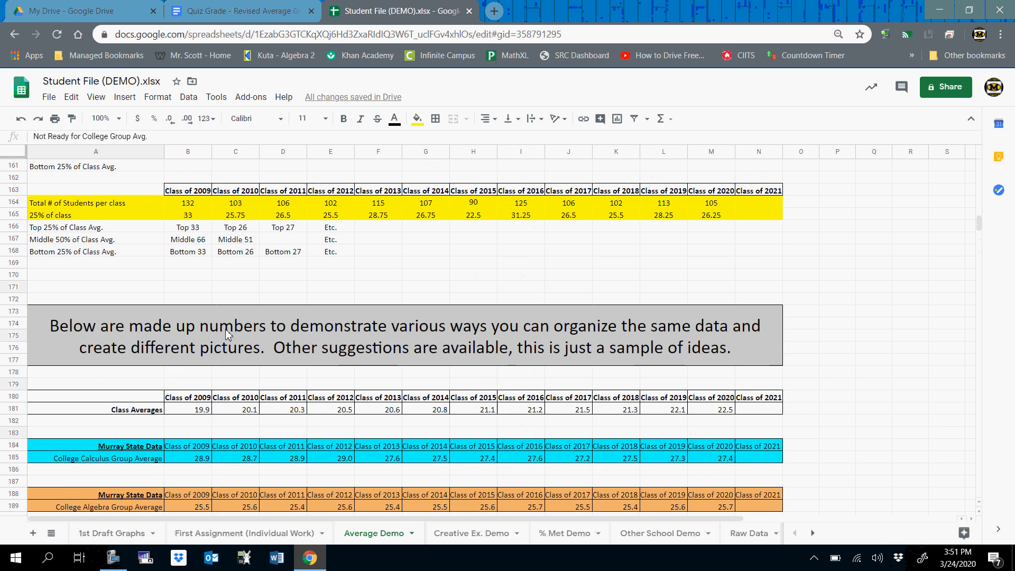
scroll(229, 335, "up", 16)
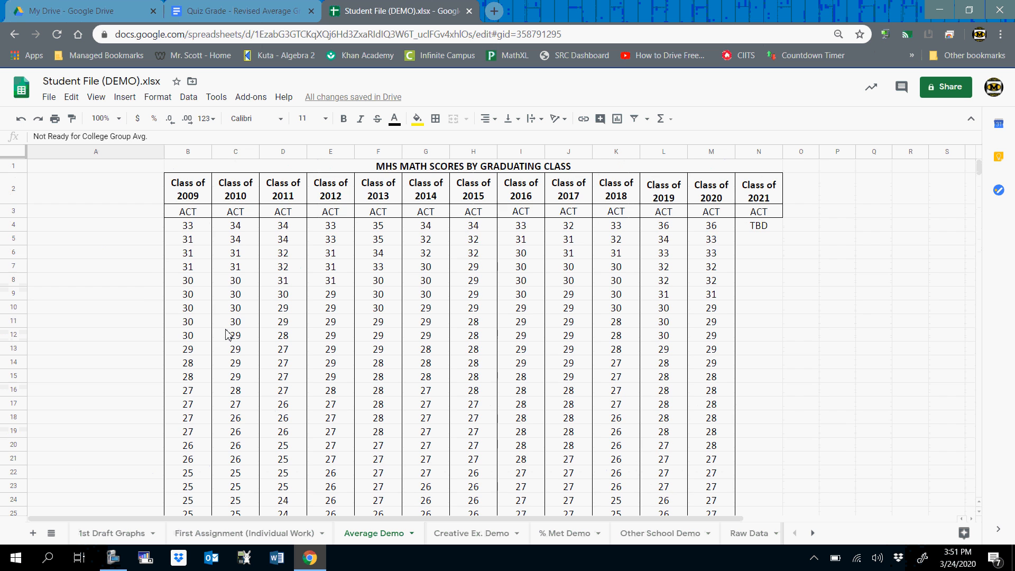
left_click_drag(188, 226, 198, 464)
right_click(198, 464)
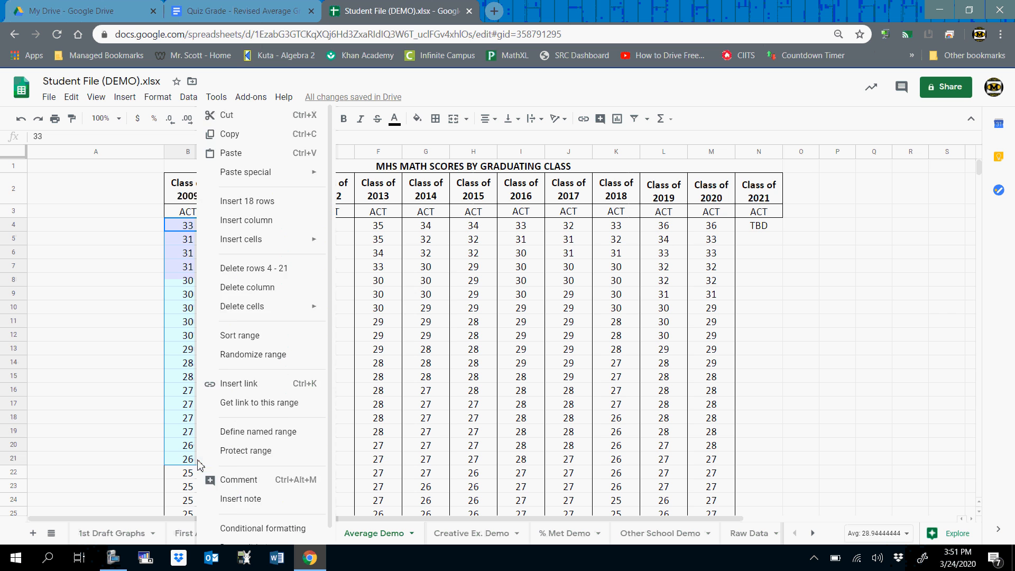
left_click(192, 466)
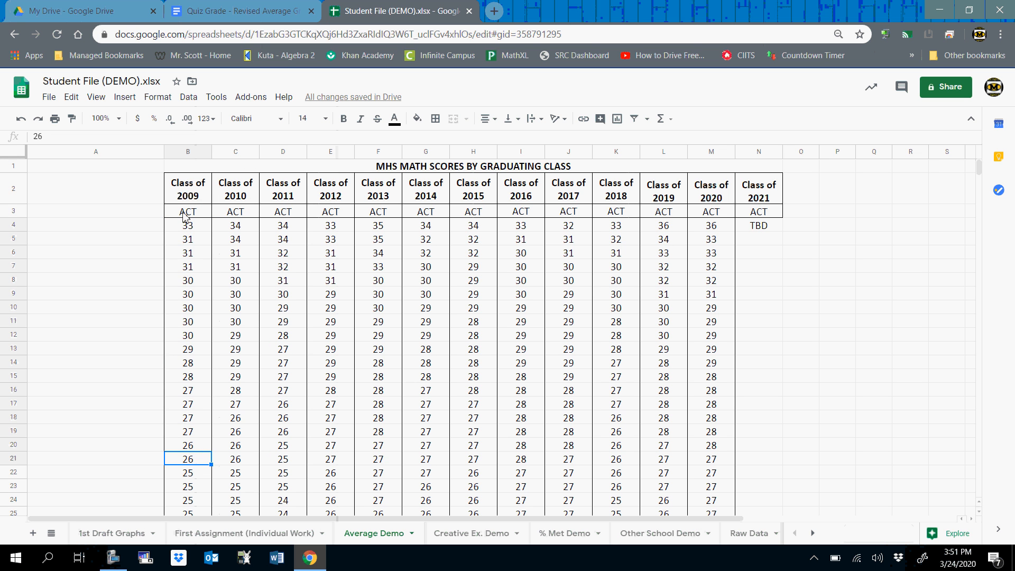
left_click_drag(188, 228, 196, 466)
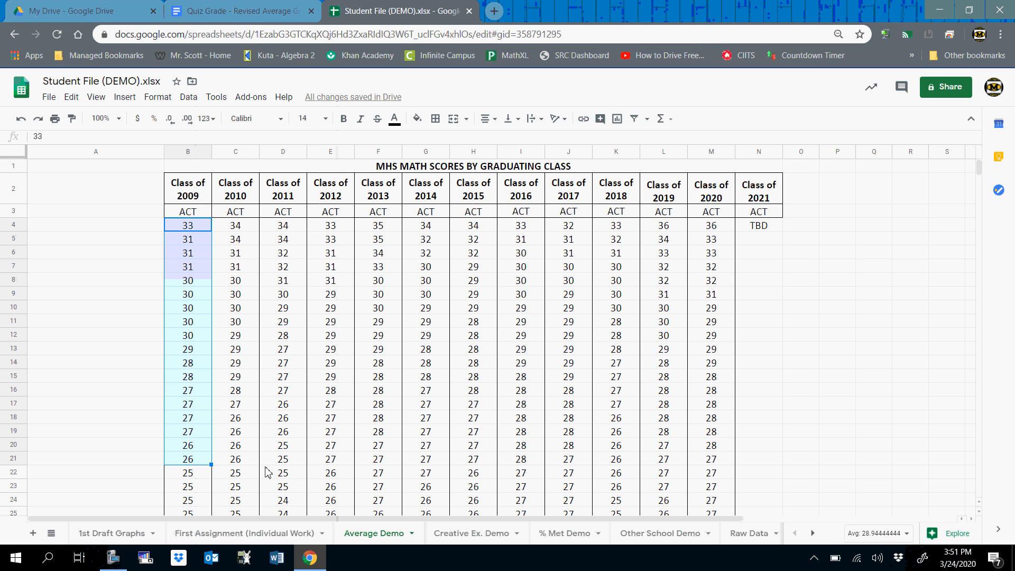
left_click(878, 533)
left_click(875, 462)
left_click(258, 309)
Check the average of the Class of 2009 ACT scores of 18 and below in B64:B135.
scroll(259, 309, "down", 20)
scroll(258, 309, "down", 12)
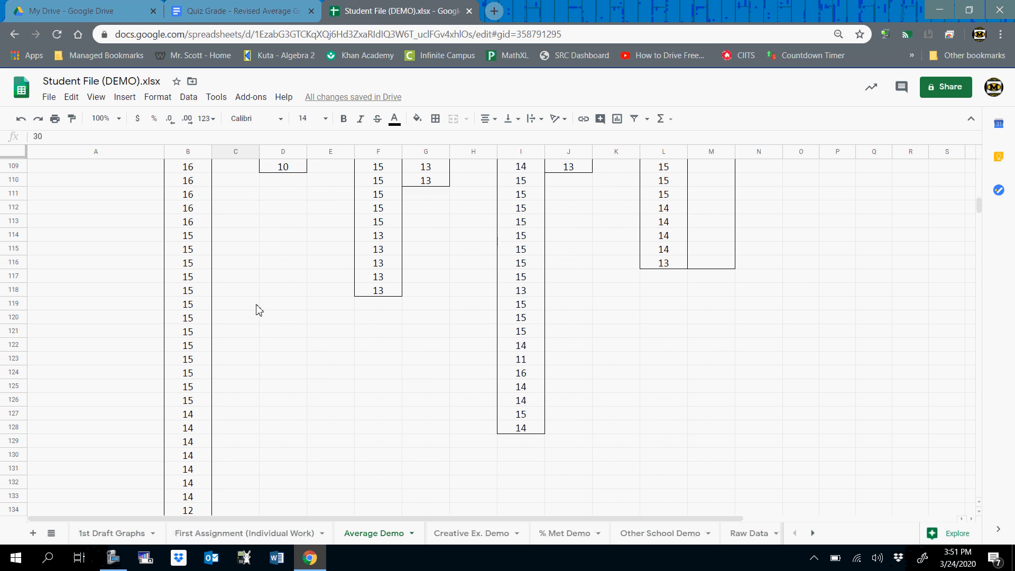
scroll(254, 312, "up", 4)
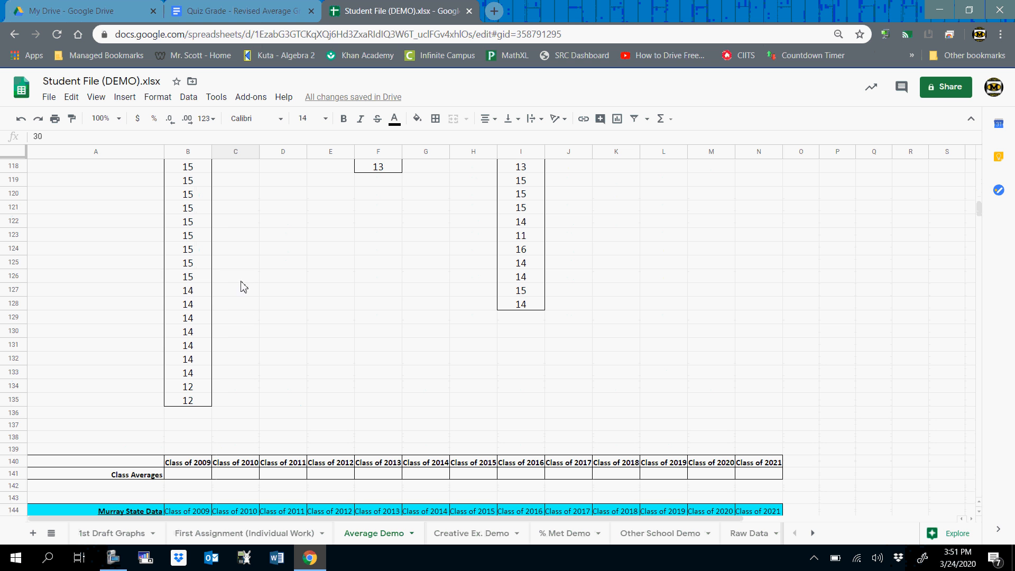
left_click_drag(196, 405, 189, 259)
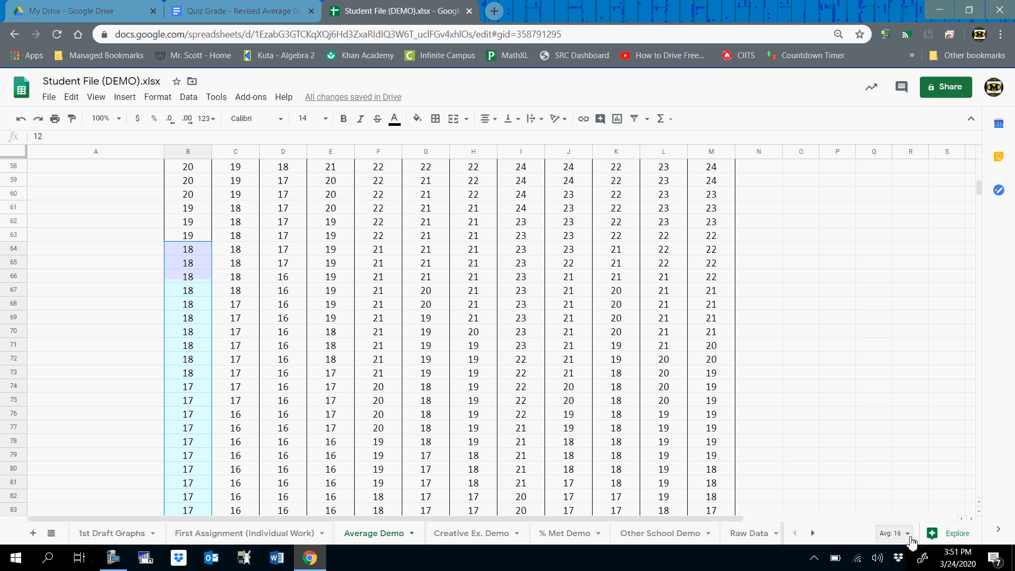
left_click(188, 234)
Return to the Class Averages versus College Calculus chart below the comparison tables and select it for review.
scroll(189, 232, "down", 20)
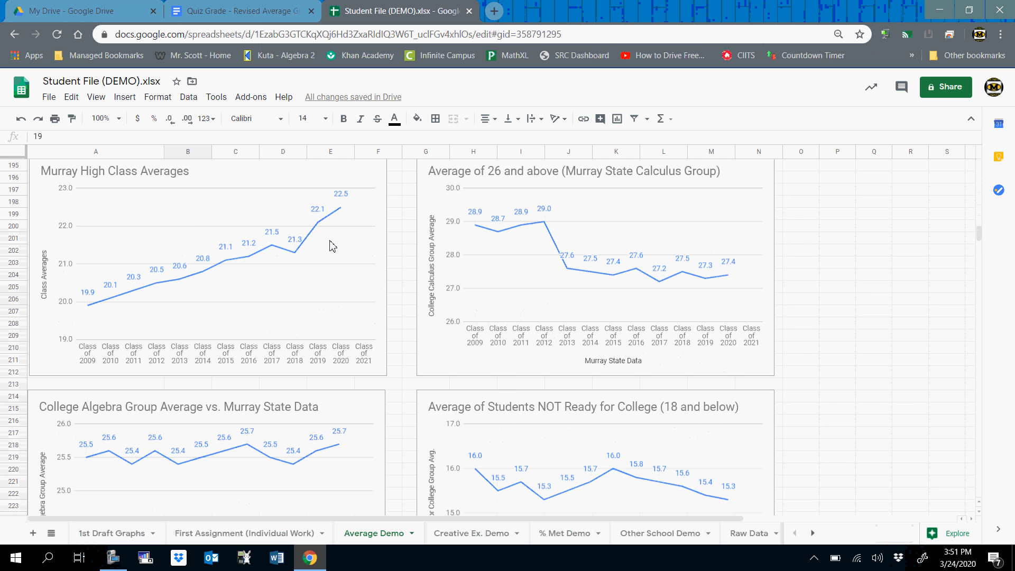
scroll(41, 265, "down", 8)
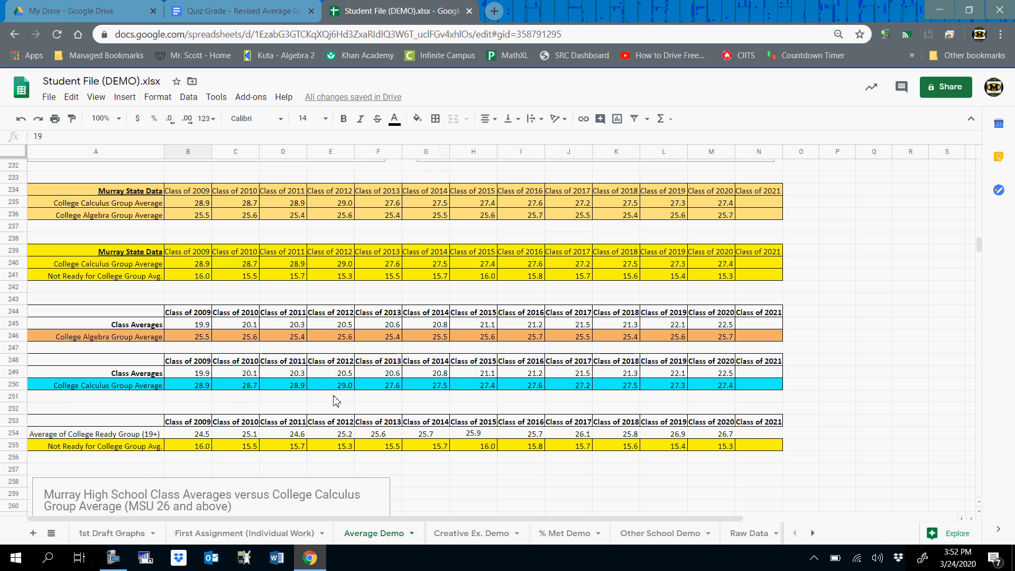
scroll(348, 324, "down", 5)
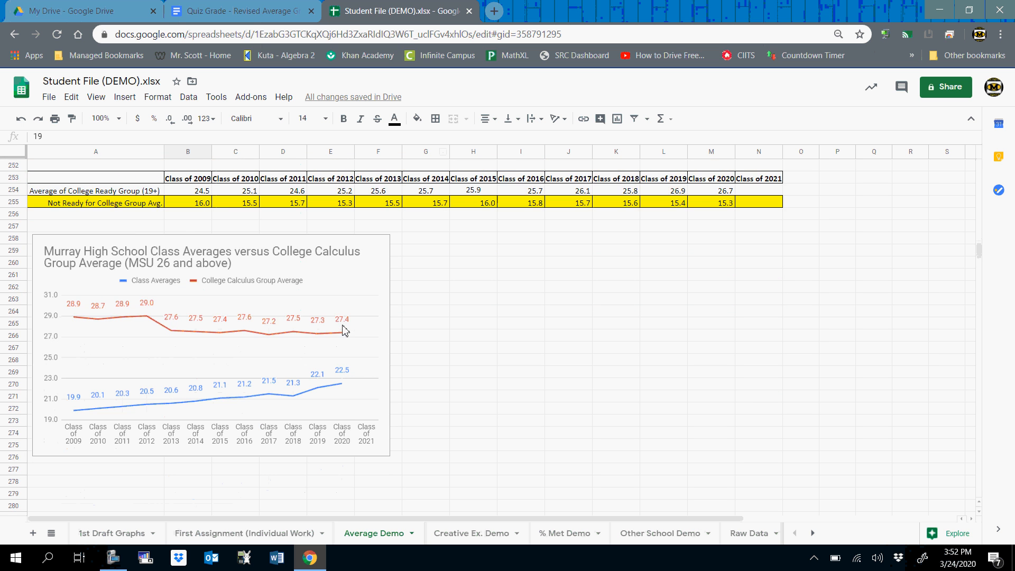
double_click(246, 319)
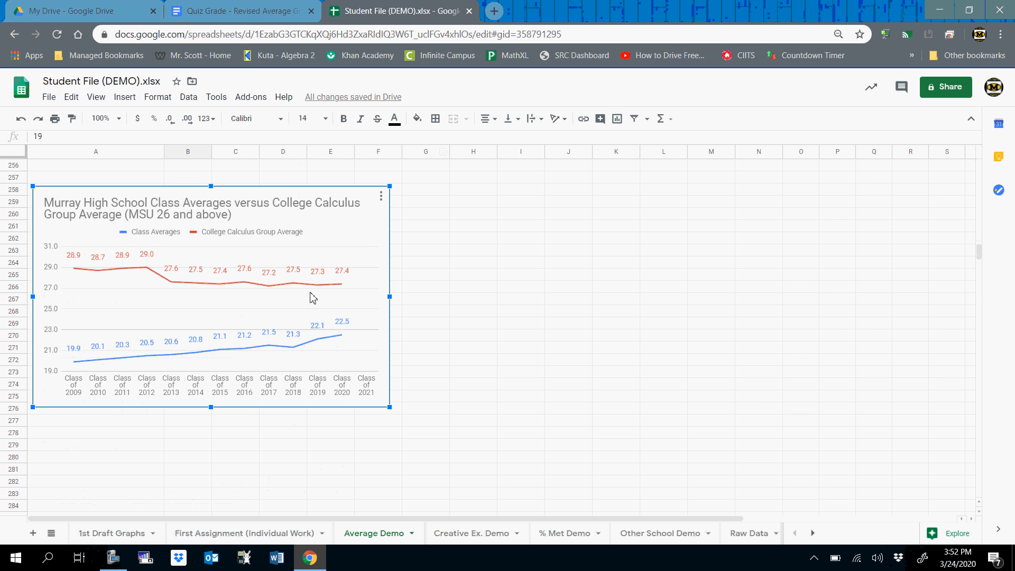
Change the Class Averages versus College Calculus Group Average chart from a line chart to a clustered column chart.
left_click(825, 159)
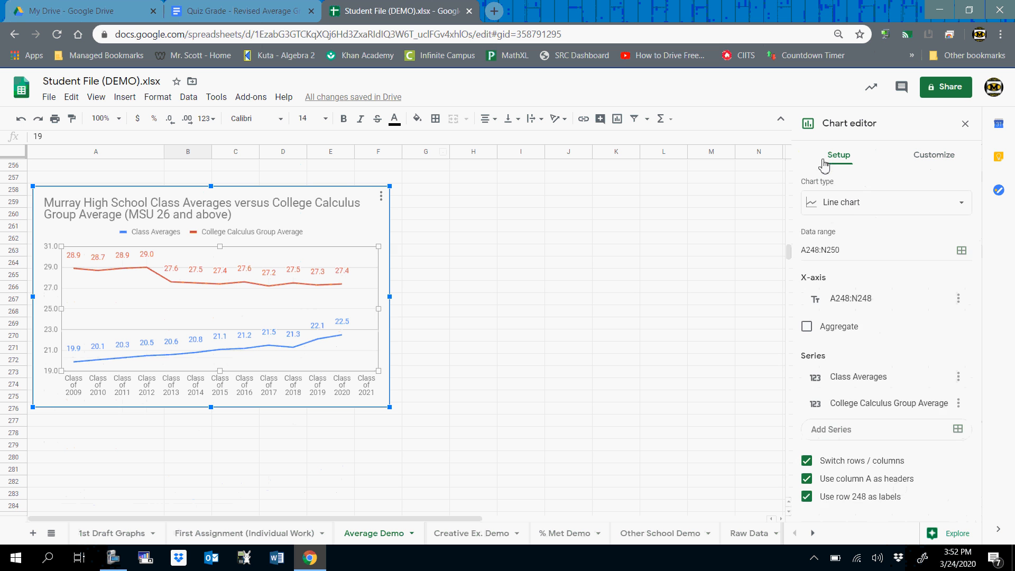
left_click(839, 209)
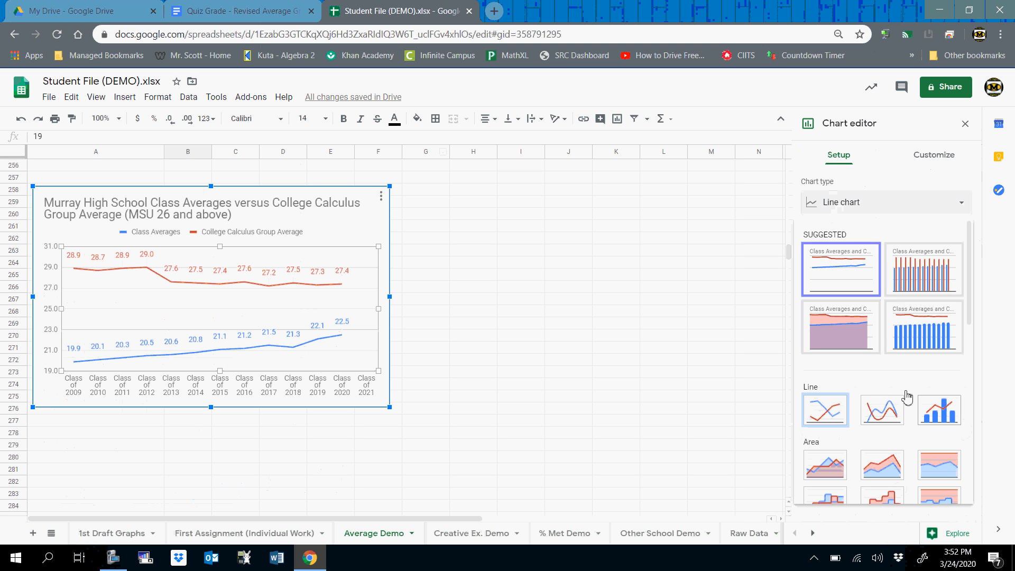
scroll(851, 358, "down", 3)
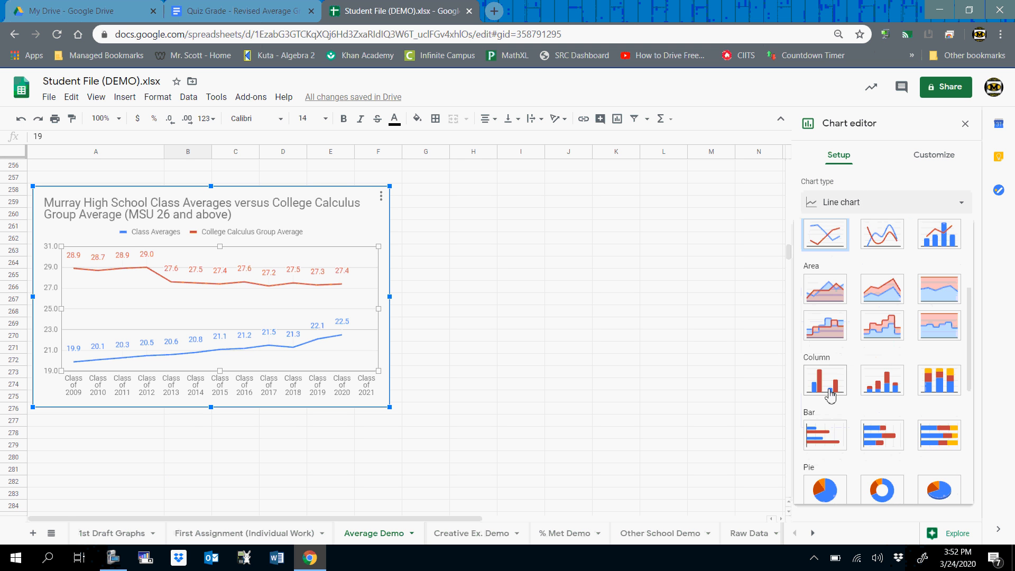
left_click(836, 385)
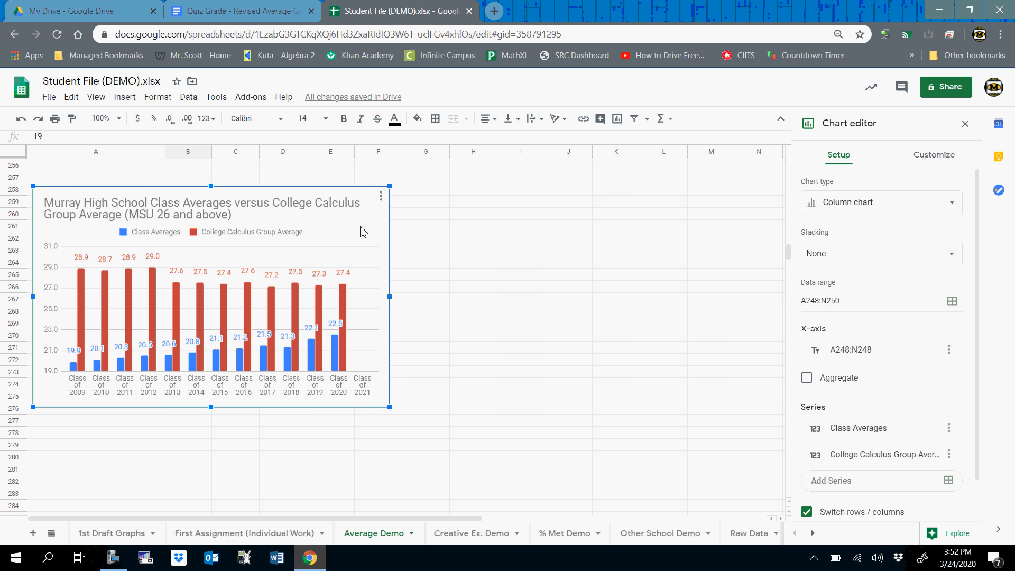
left_click(460, 250)
scroll(420, 251, "up", 5)
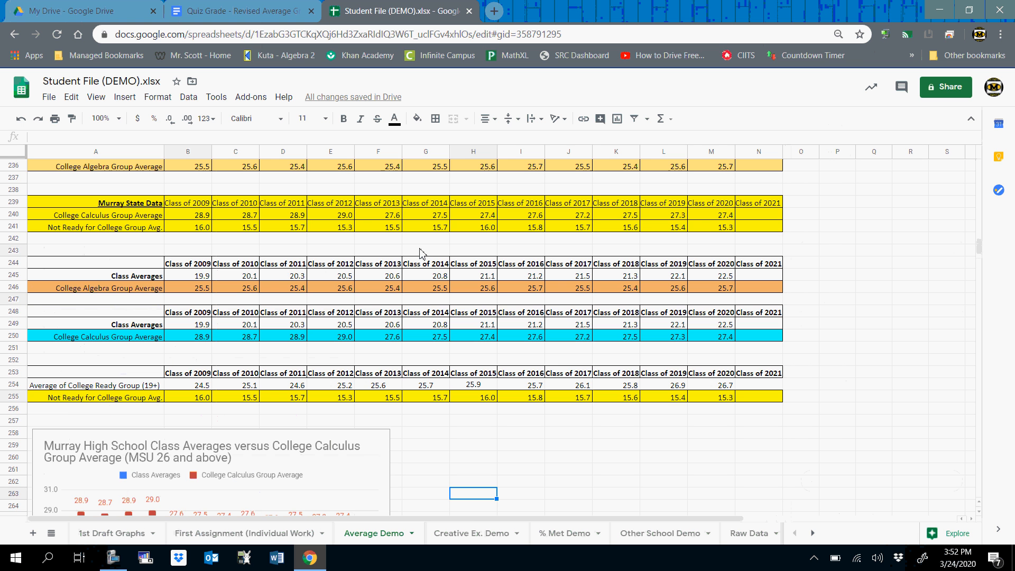
scroll(421, 252, "up", 1)
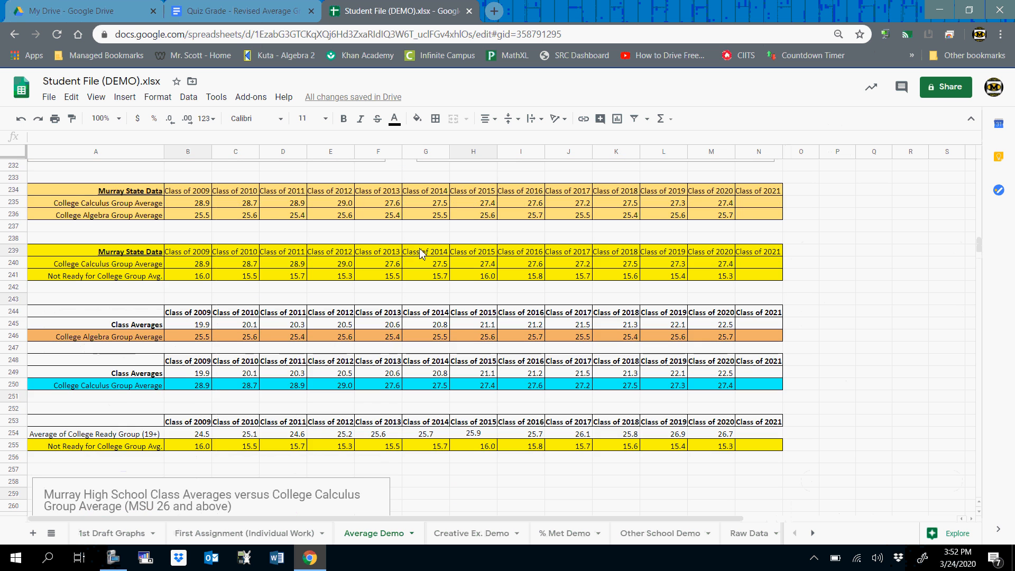
scroll(426, 254, "down", 3)
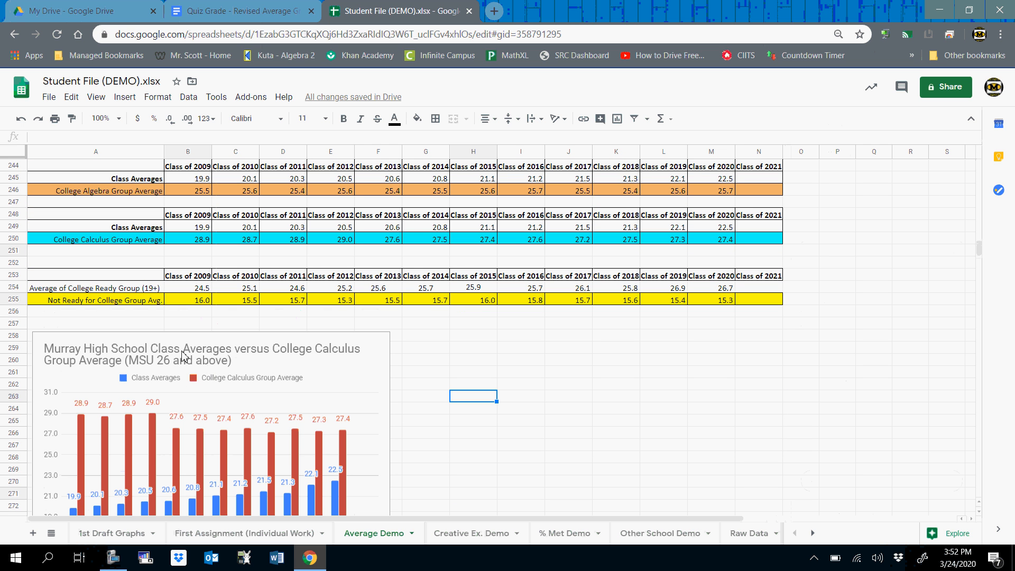
scroll(183, 355, "down", 2)
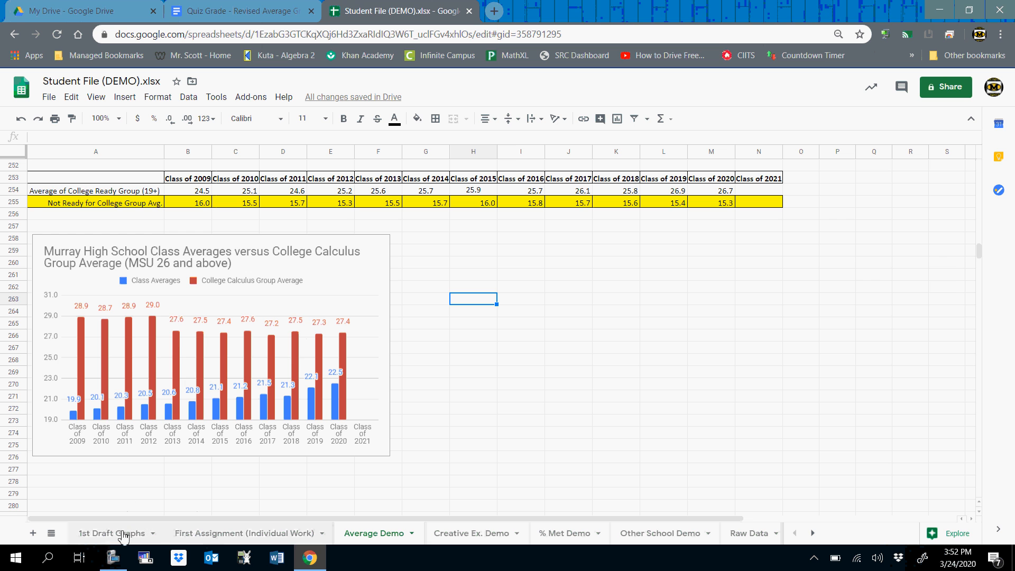
left_click(113, 558)
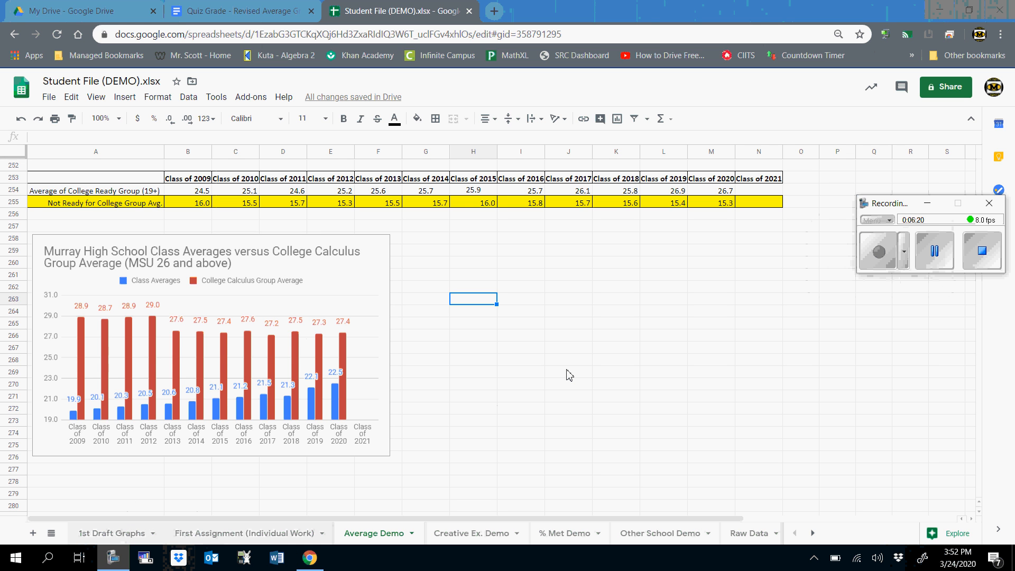